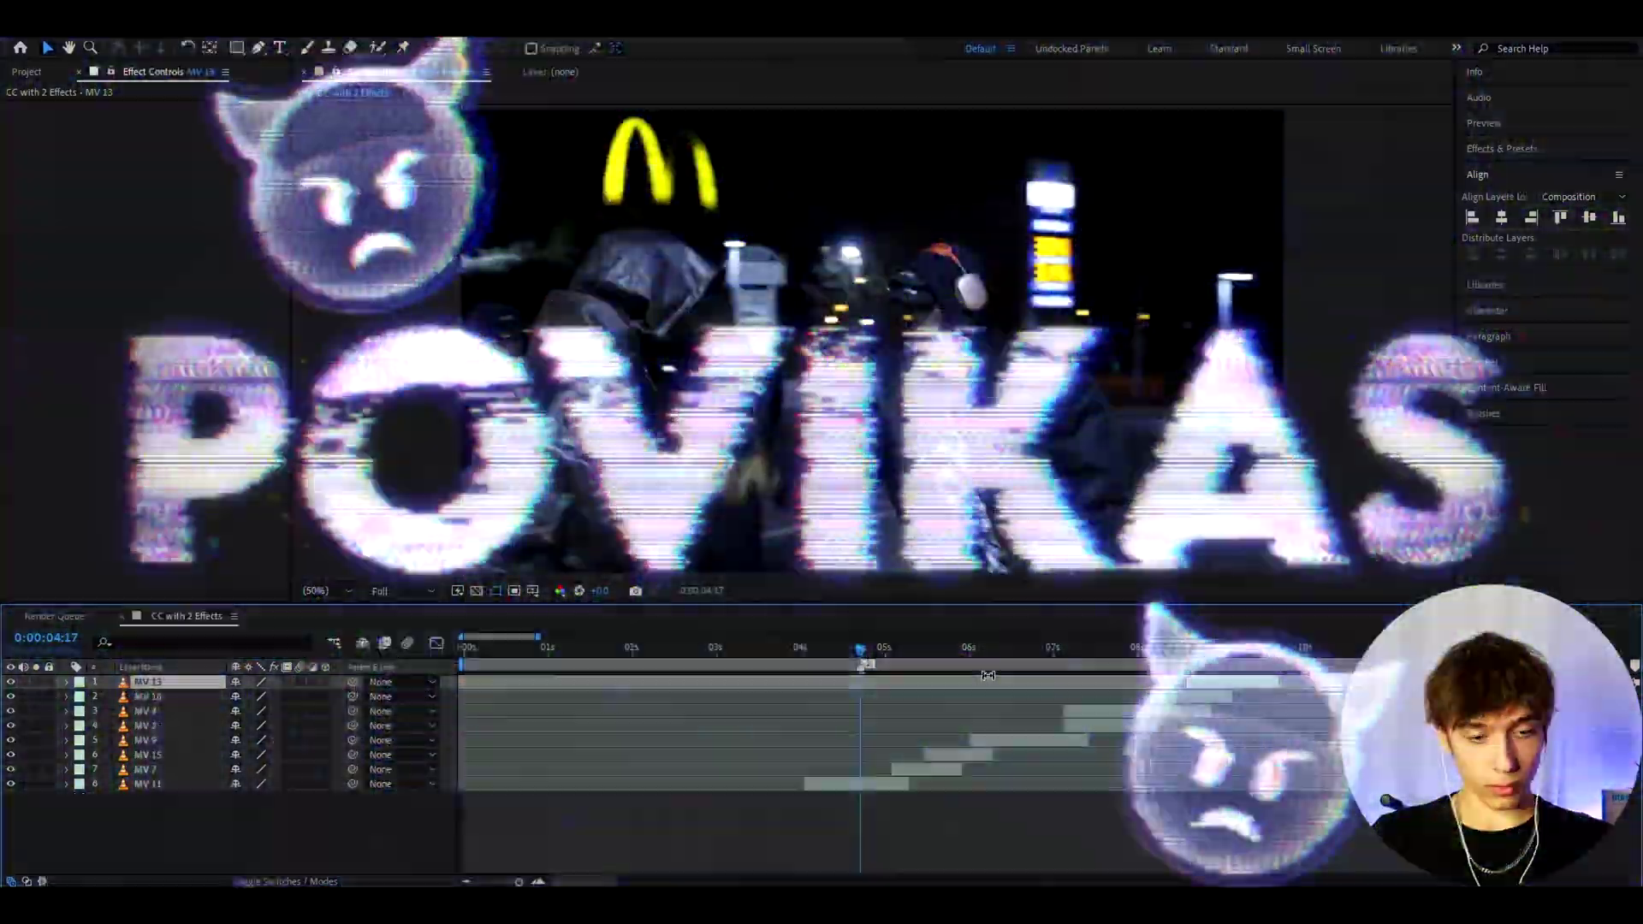
# Create a new adjustment layer above the MV clips and apply S_FilmEffect to it by searching 's_film'.
pyautogui.hotkey('ctrl', 'alt', 'y')
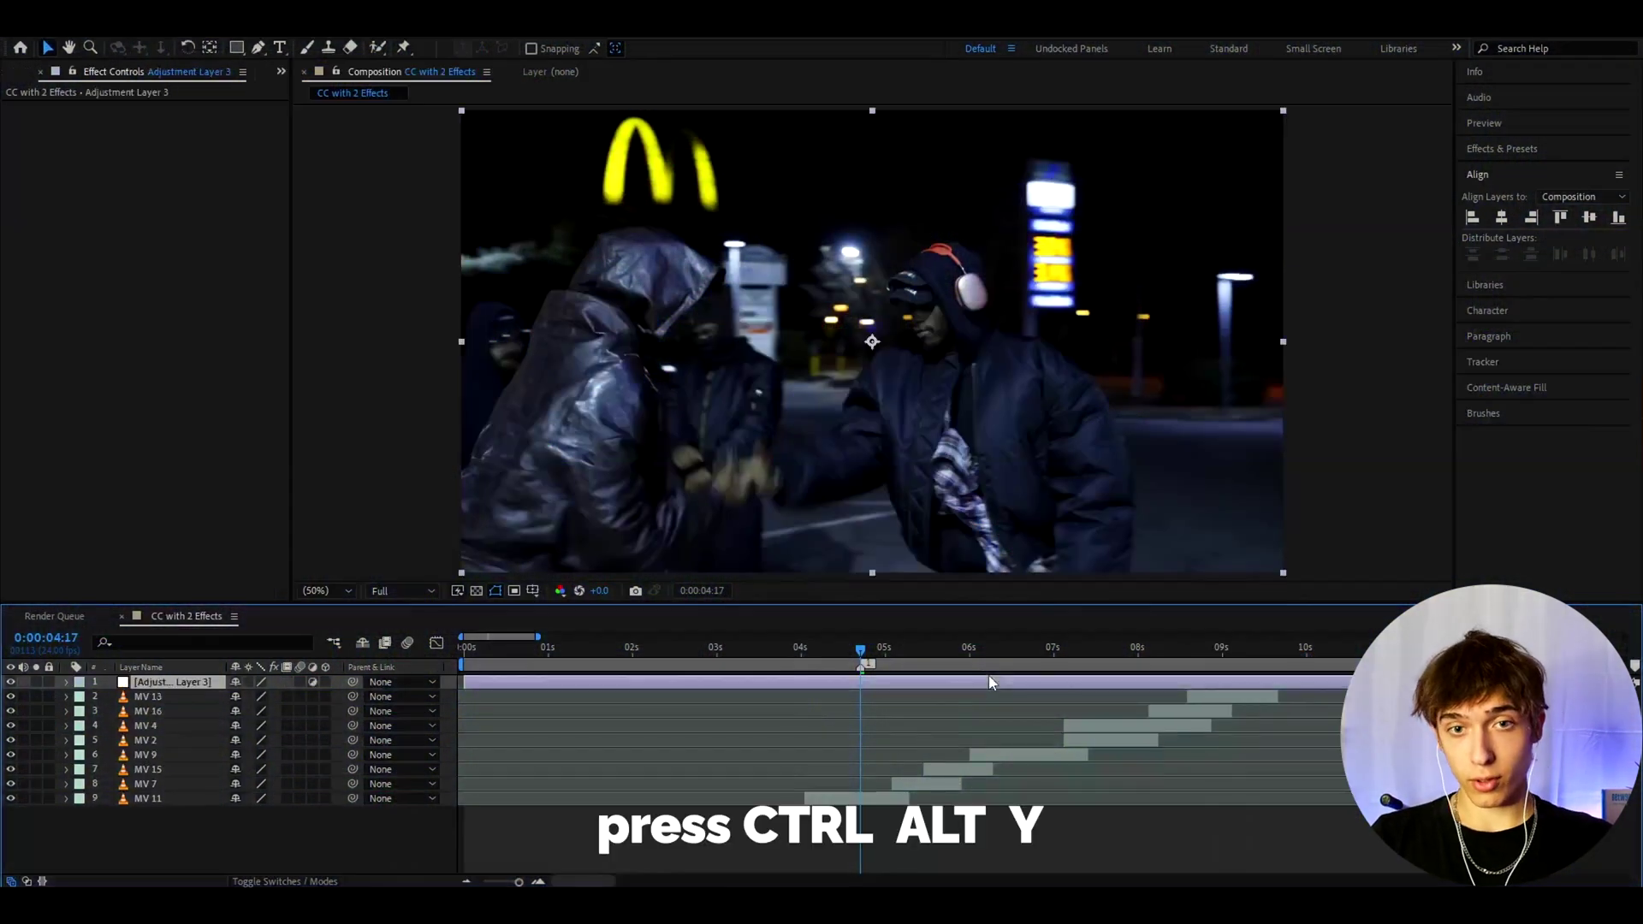
pyautogui.click(853, 802)
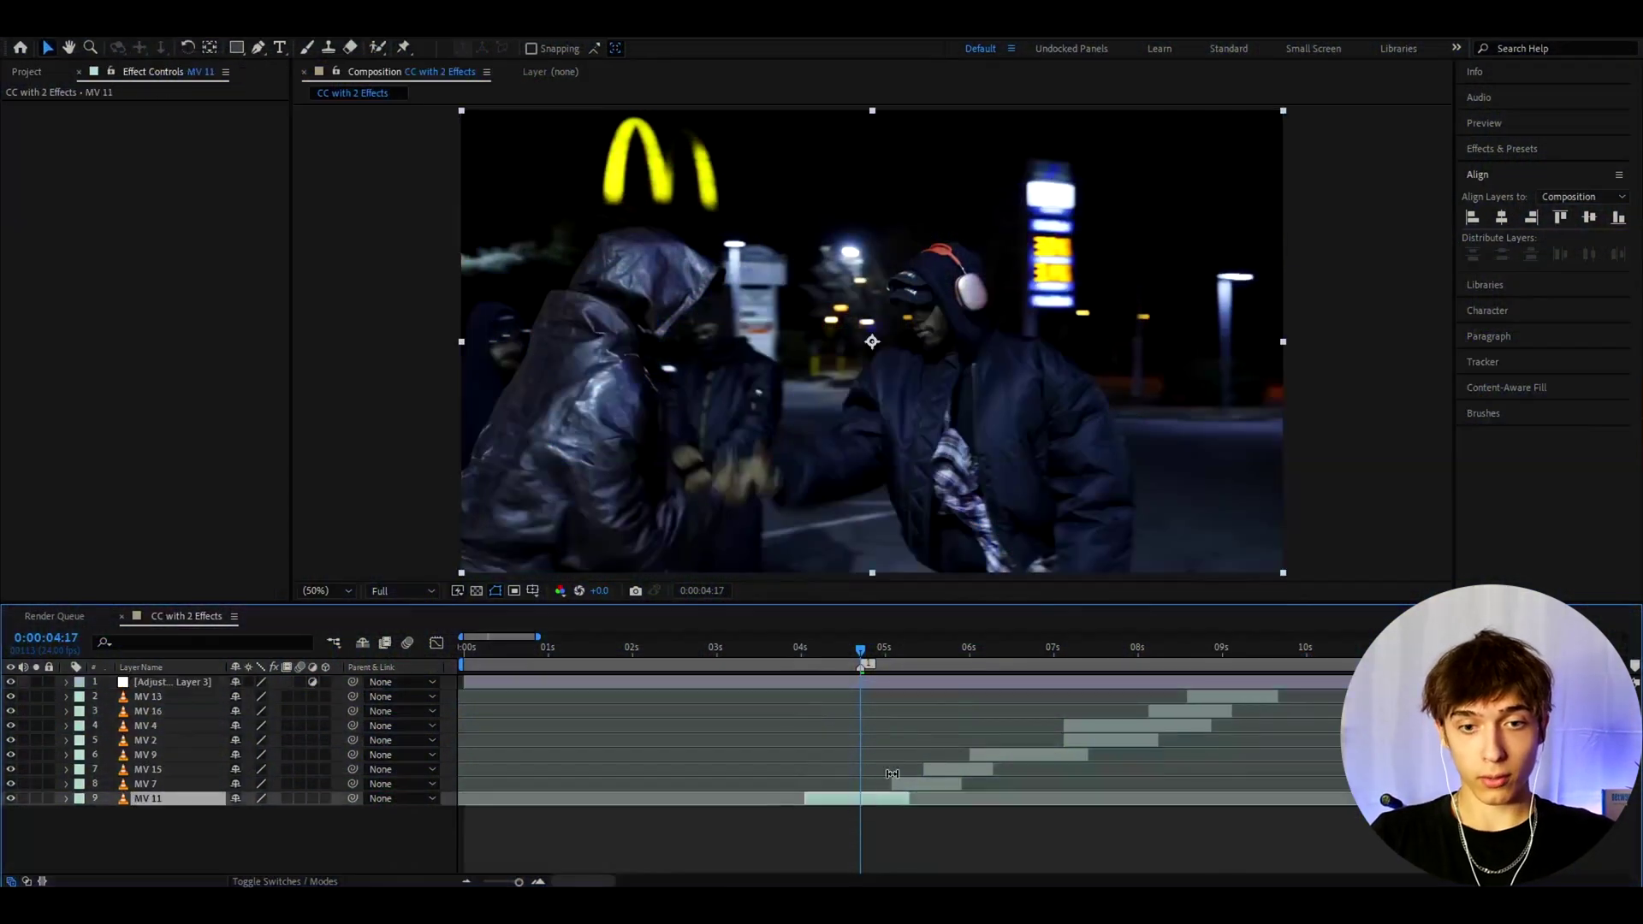
pyautogui.click(854, 680)
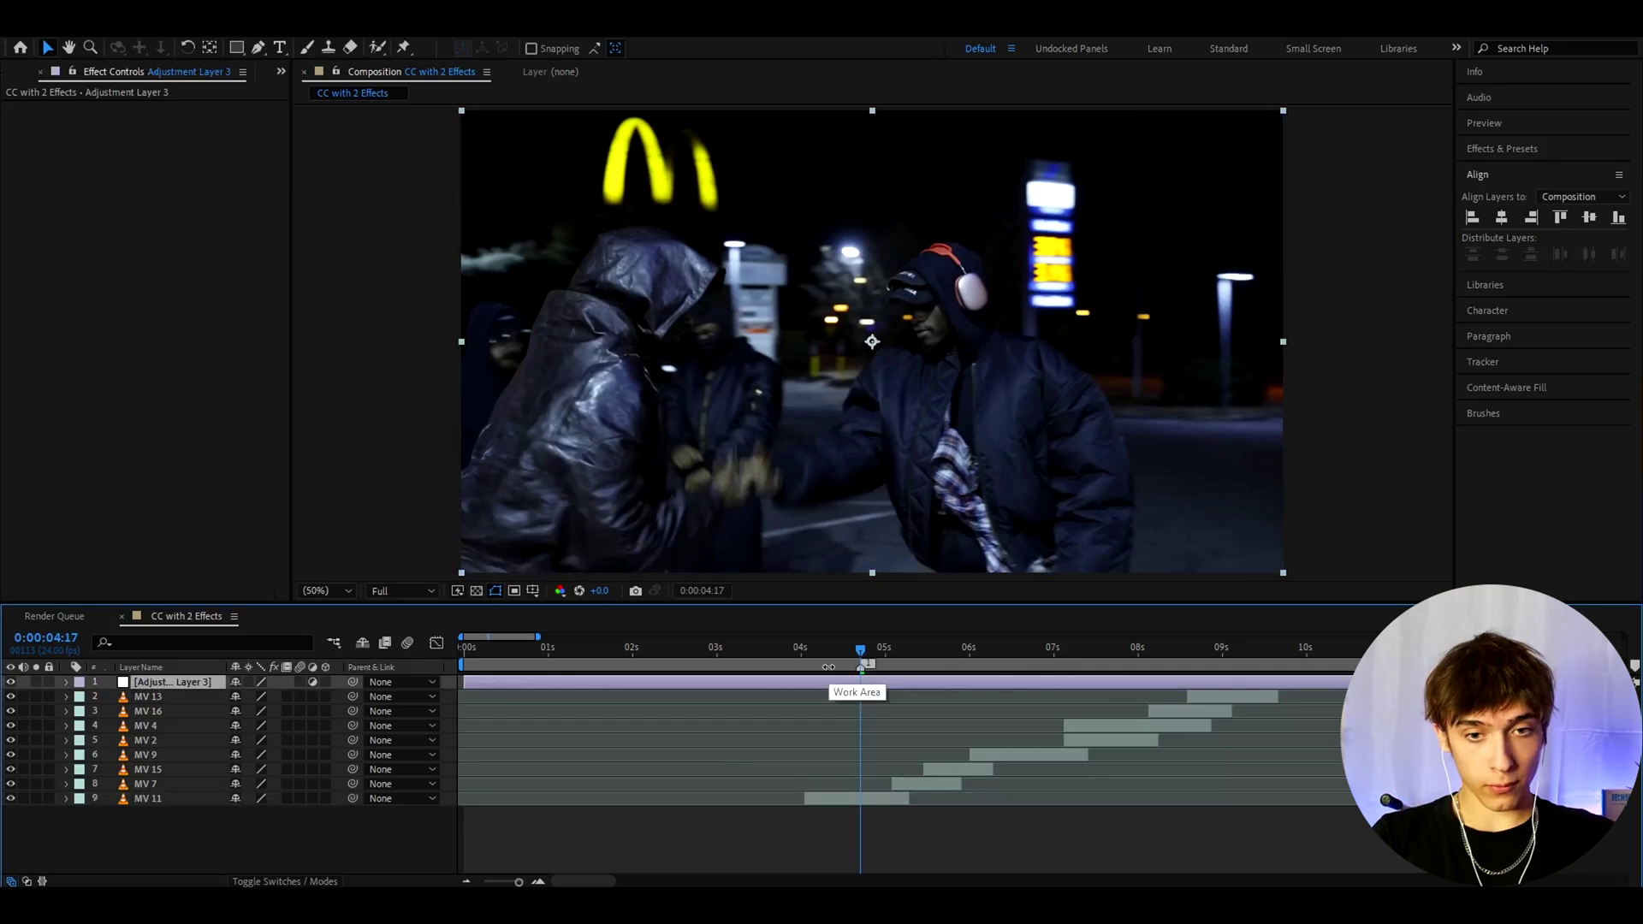
pyautogui.hotkey('ctrl', 'space')
pyautogui.write('s_film')
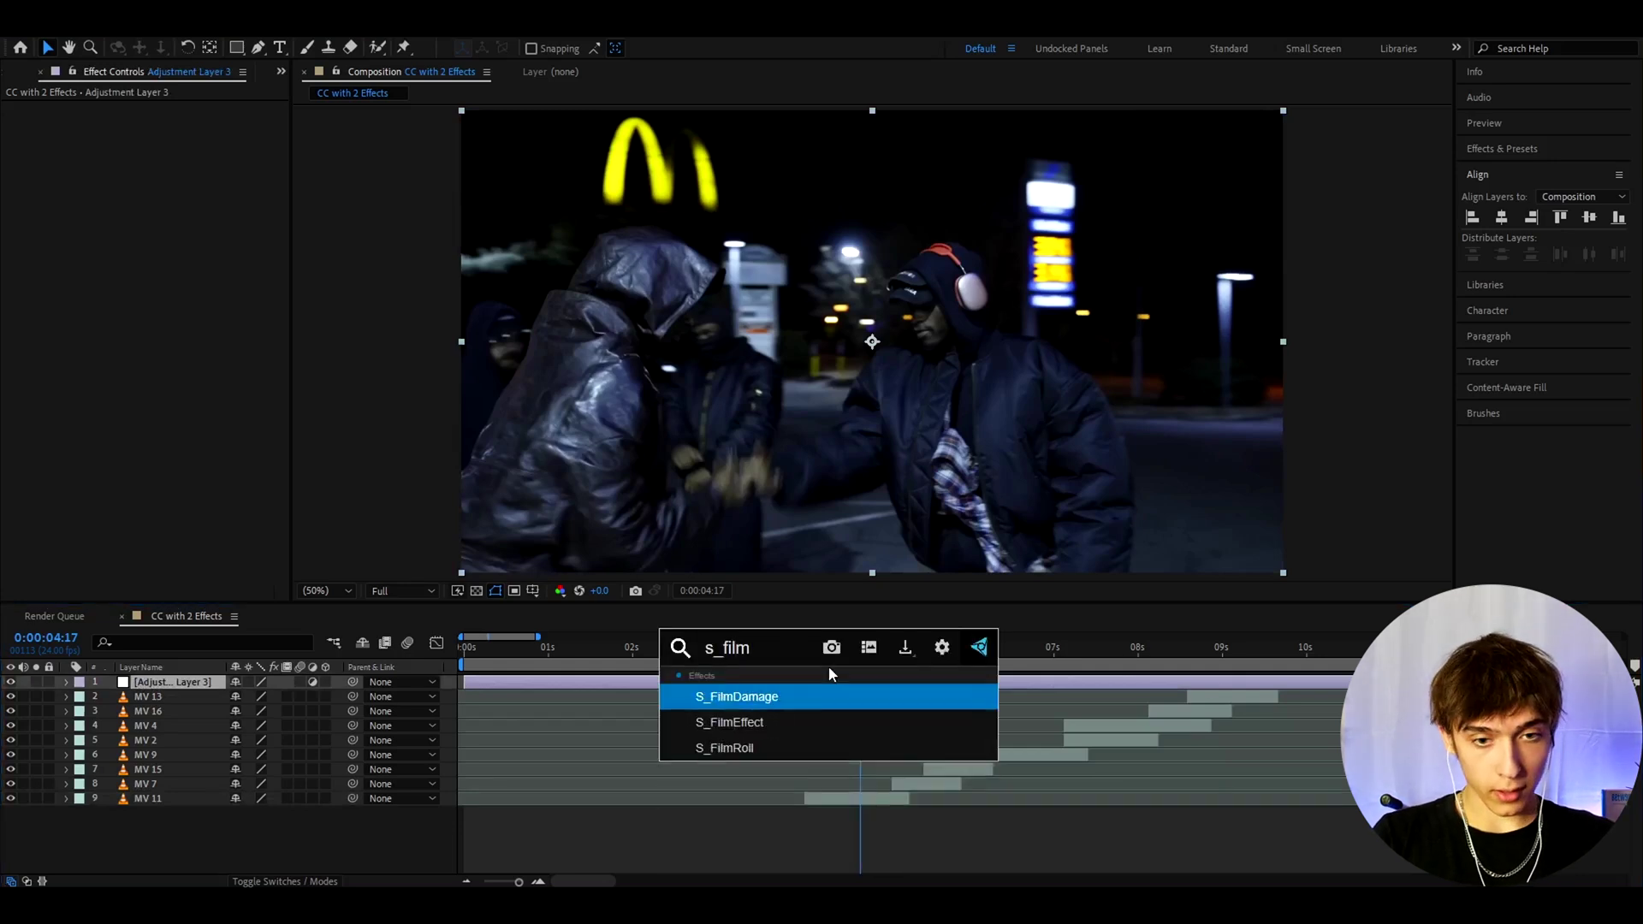
pyautogui.press('Return')
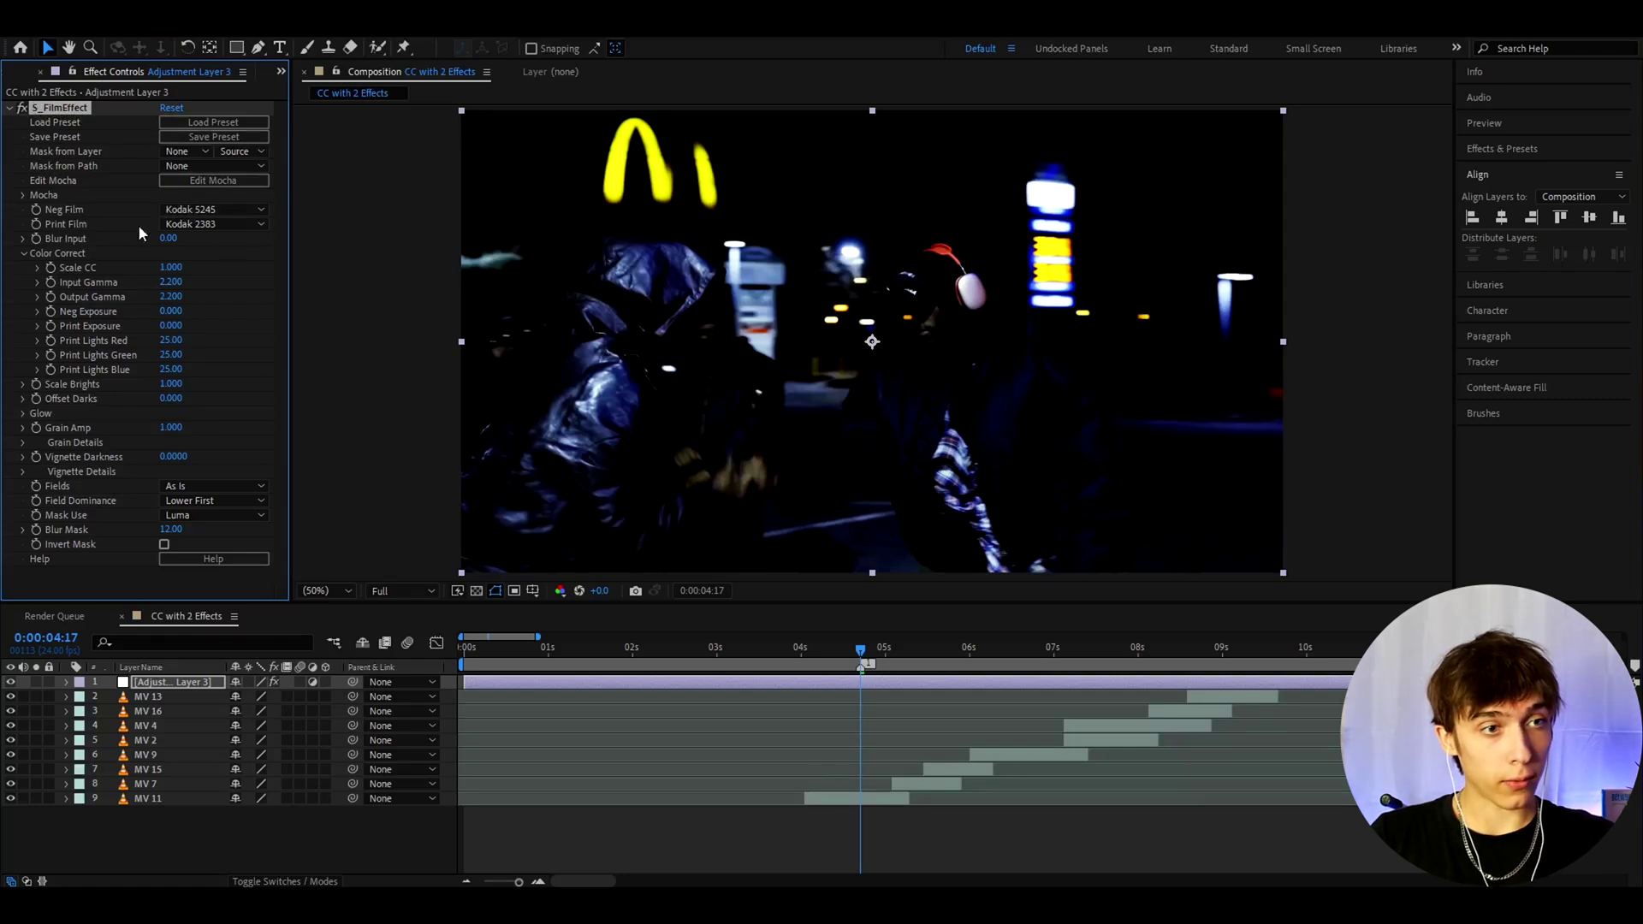
# Set S_FilmEffect Neg Film to Kodak 5279, Blur Input to 2 and Input Gamma to 2.92.
pyautogui.click(202, 213)
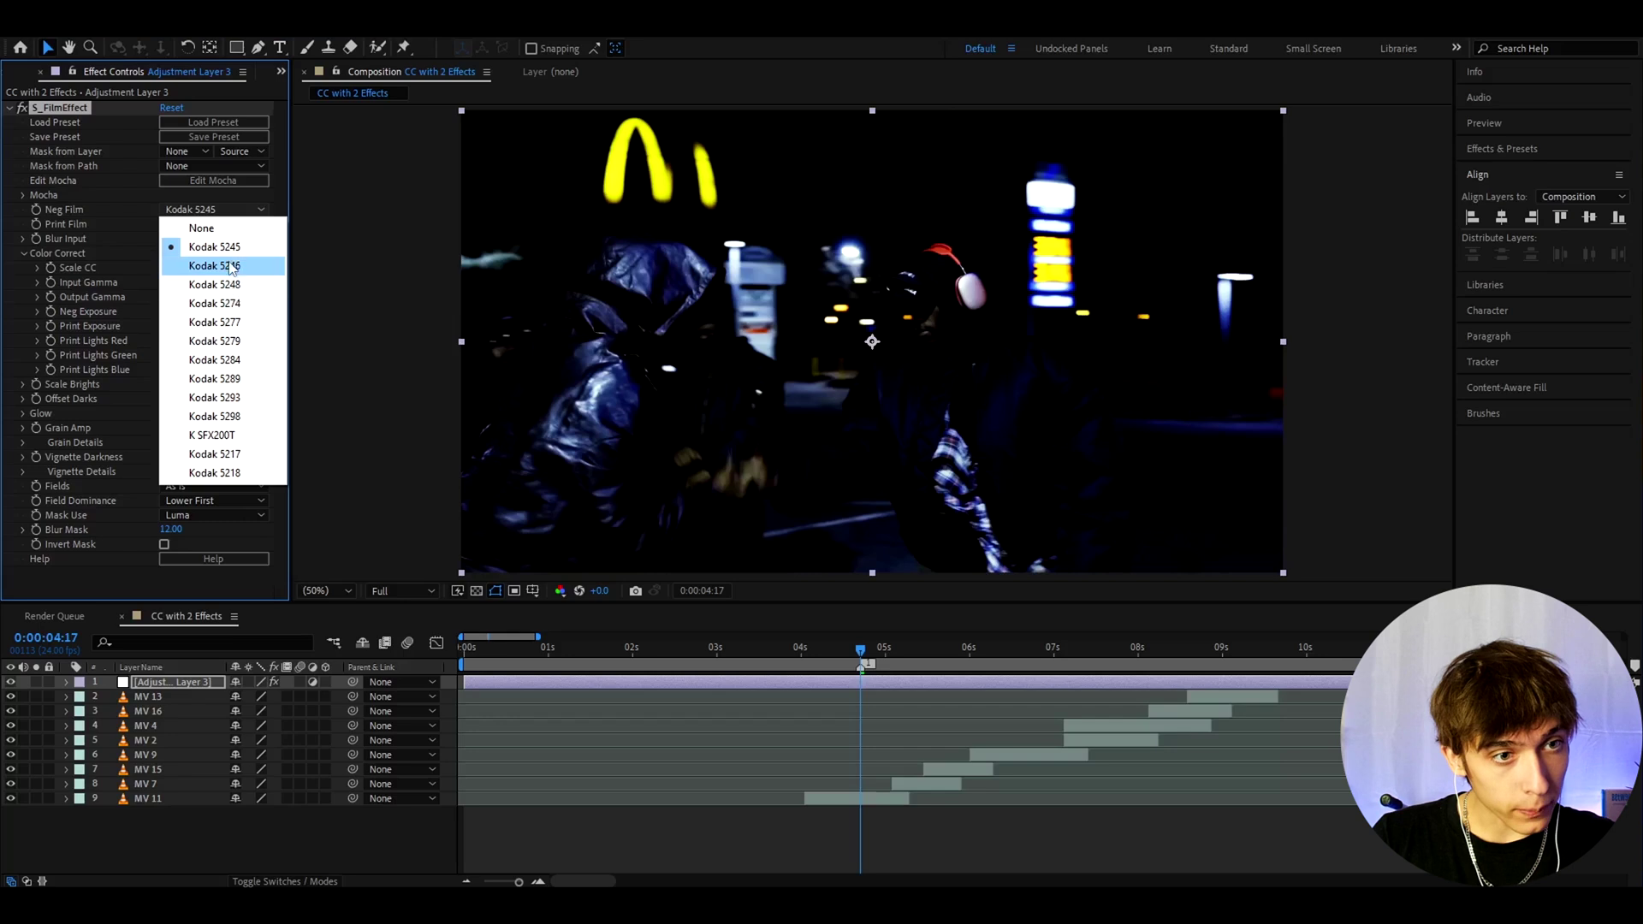
pyautogui.click(230, 343)
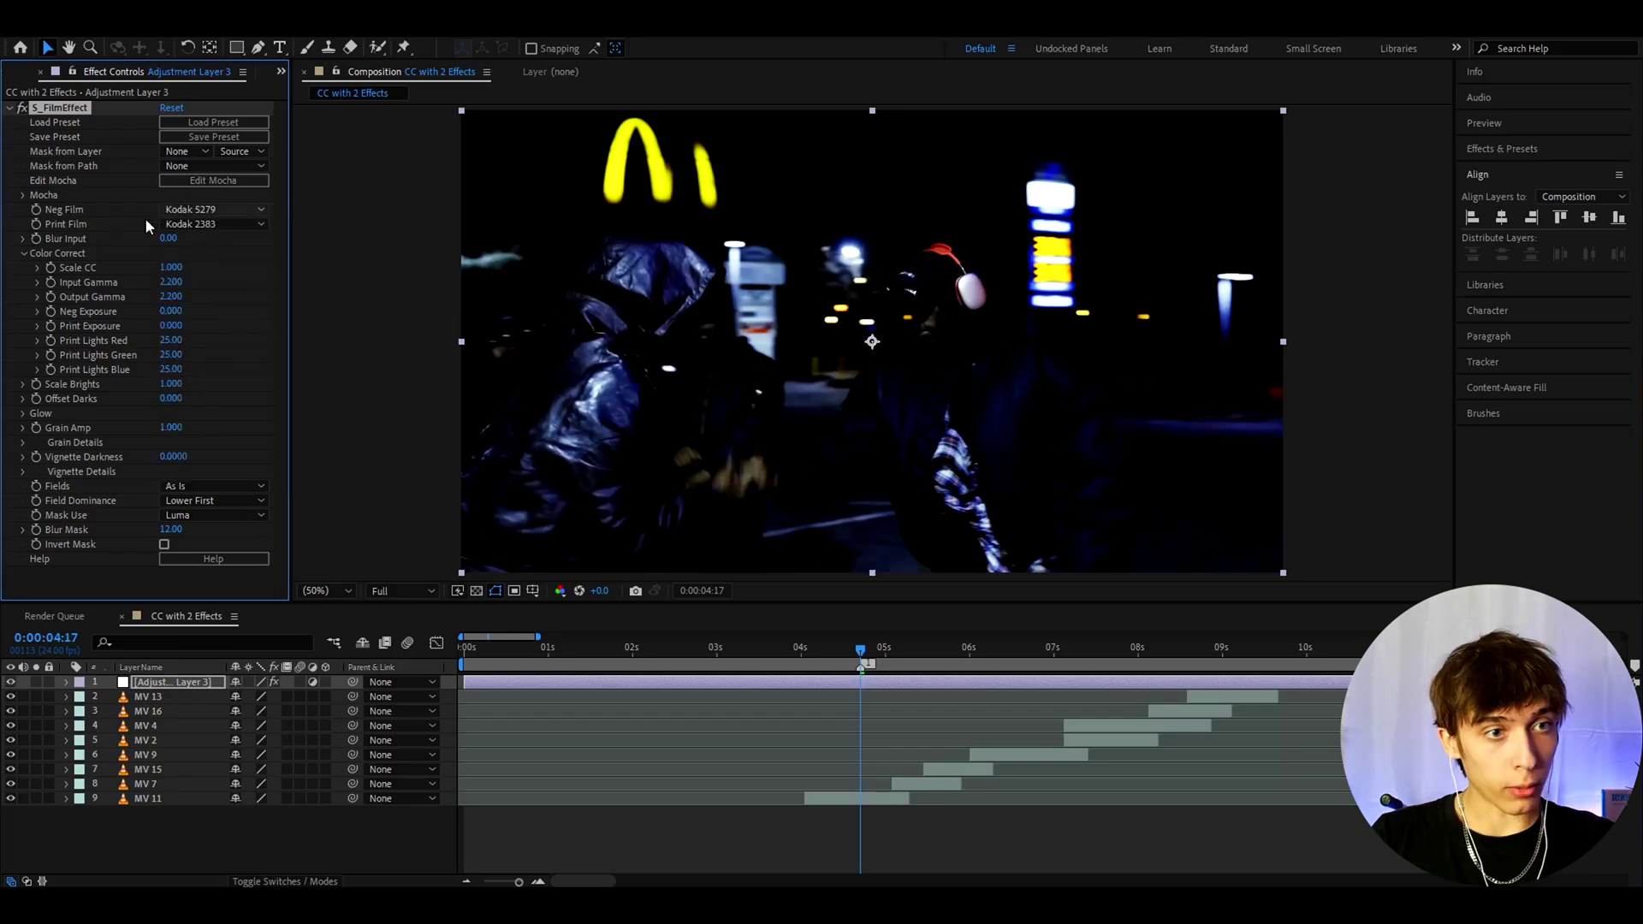
pyautogui.click(168, 238)
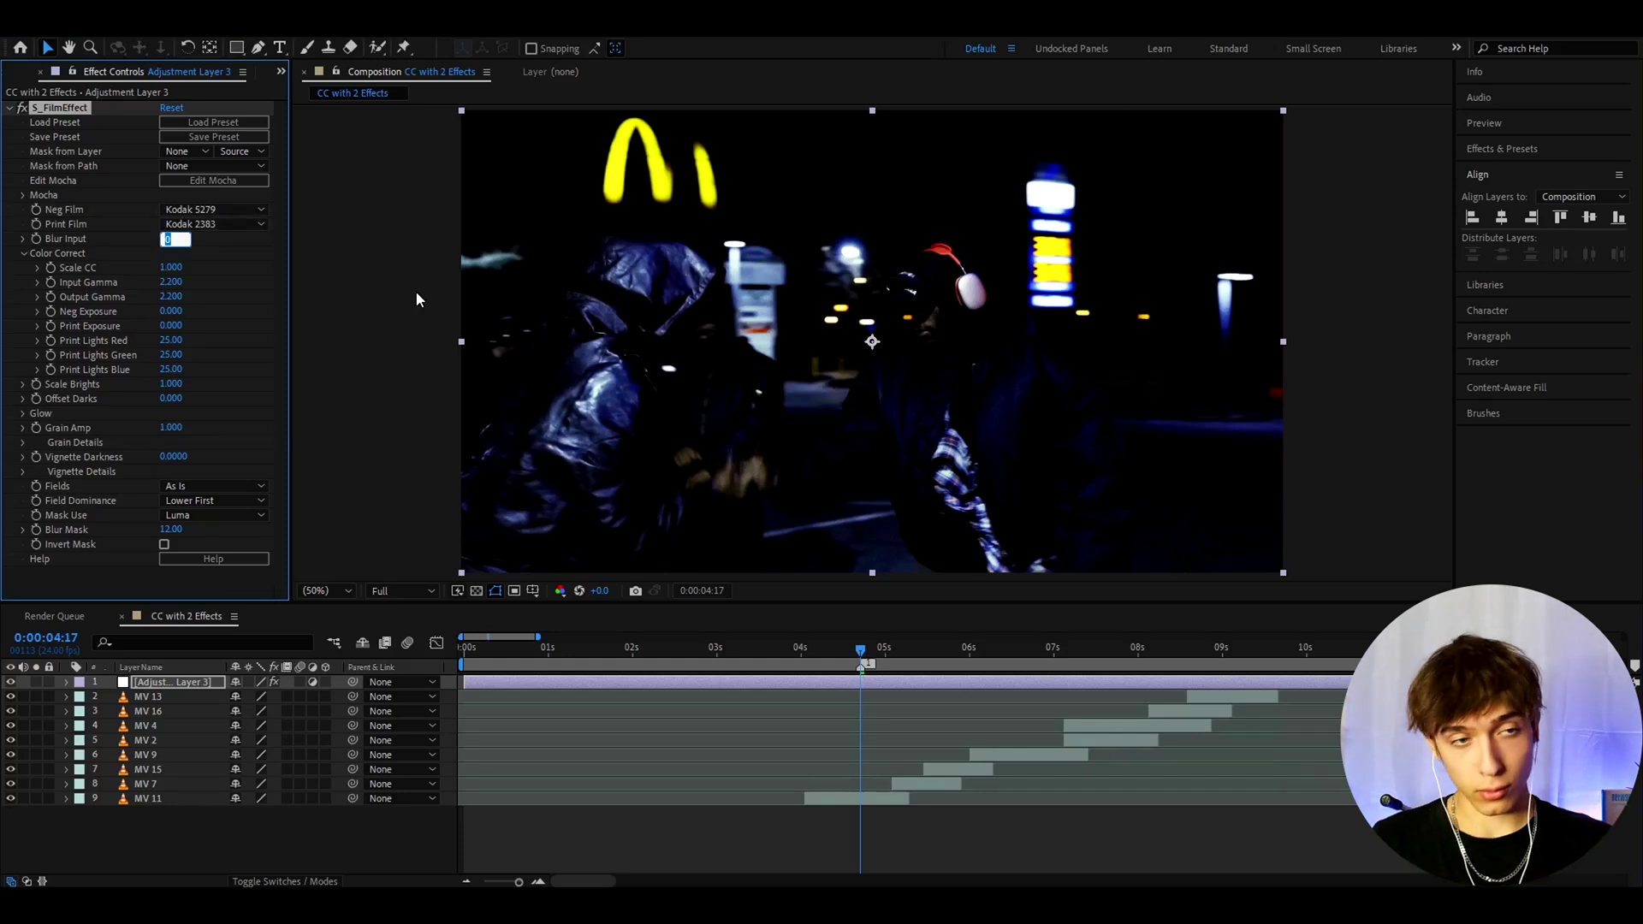
pyautogui.write('2')
pyautogui.press('Return')
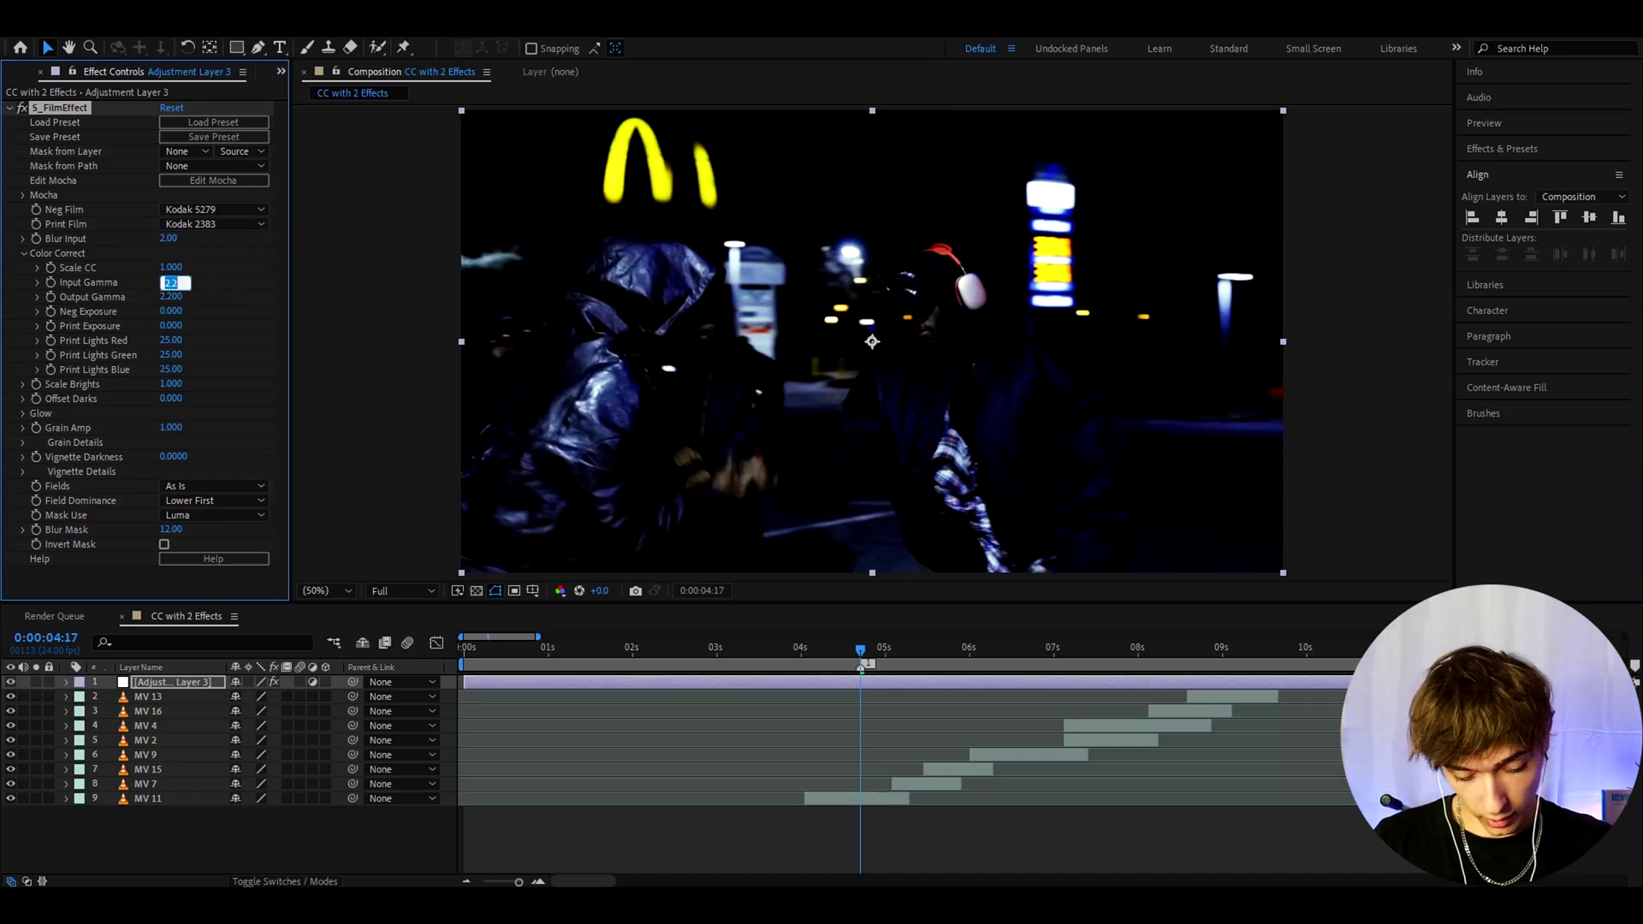
pyautogui.write('2.9')
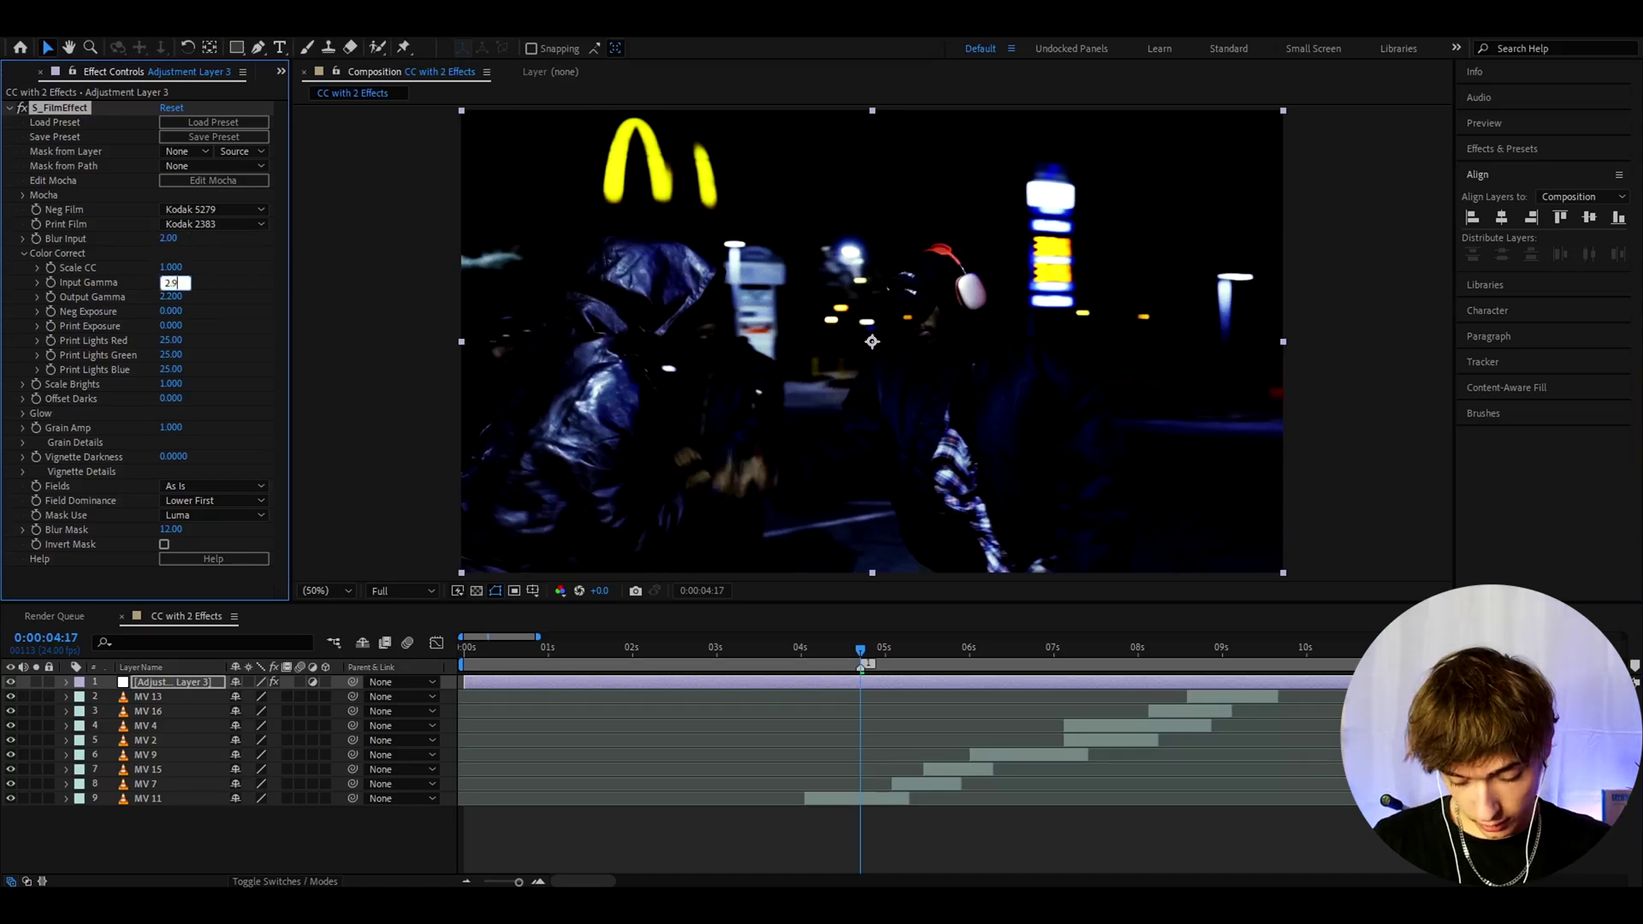
pyautogui.write('2')
pyautogui.press('Return')
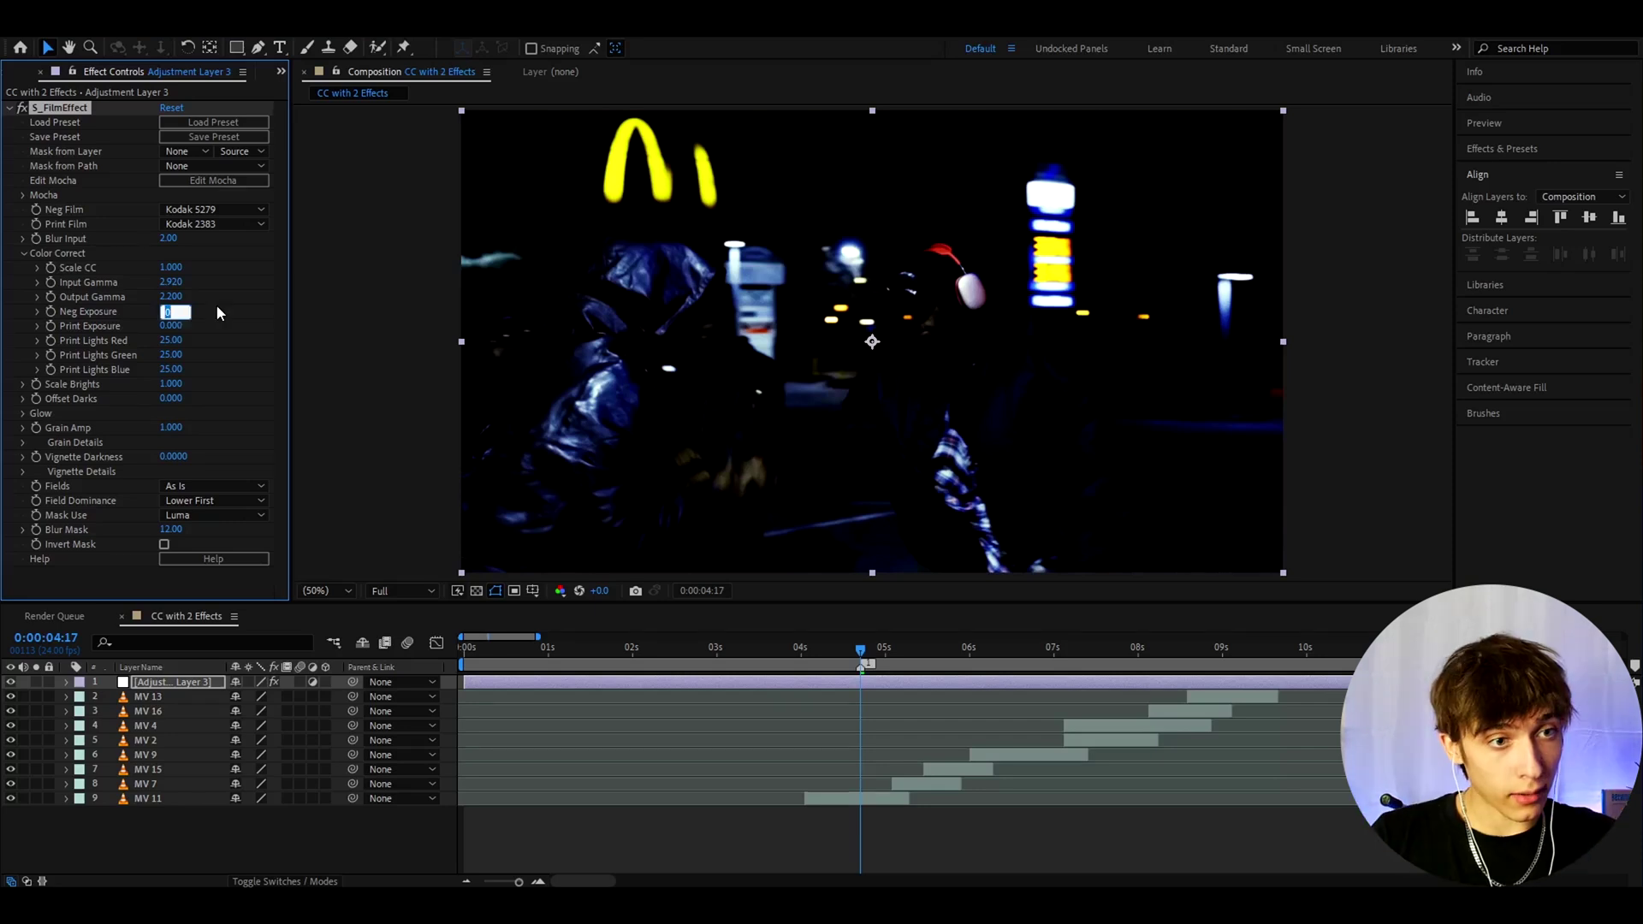
# Set Neg Exposure to 0.96 and toggle the adjustment layer off and on to compare.
pyautogui.click(196, 319)
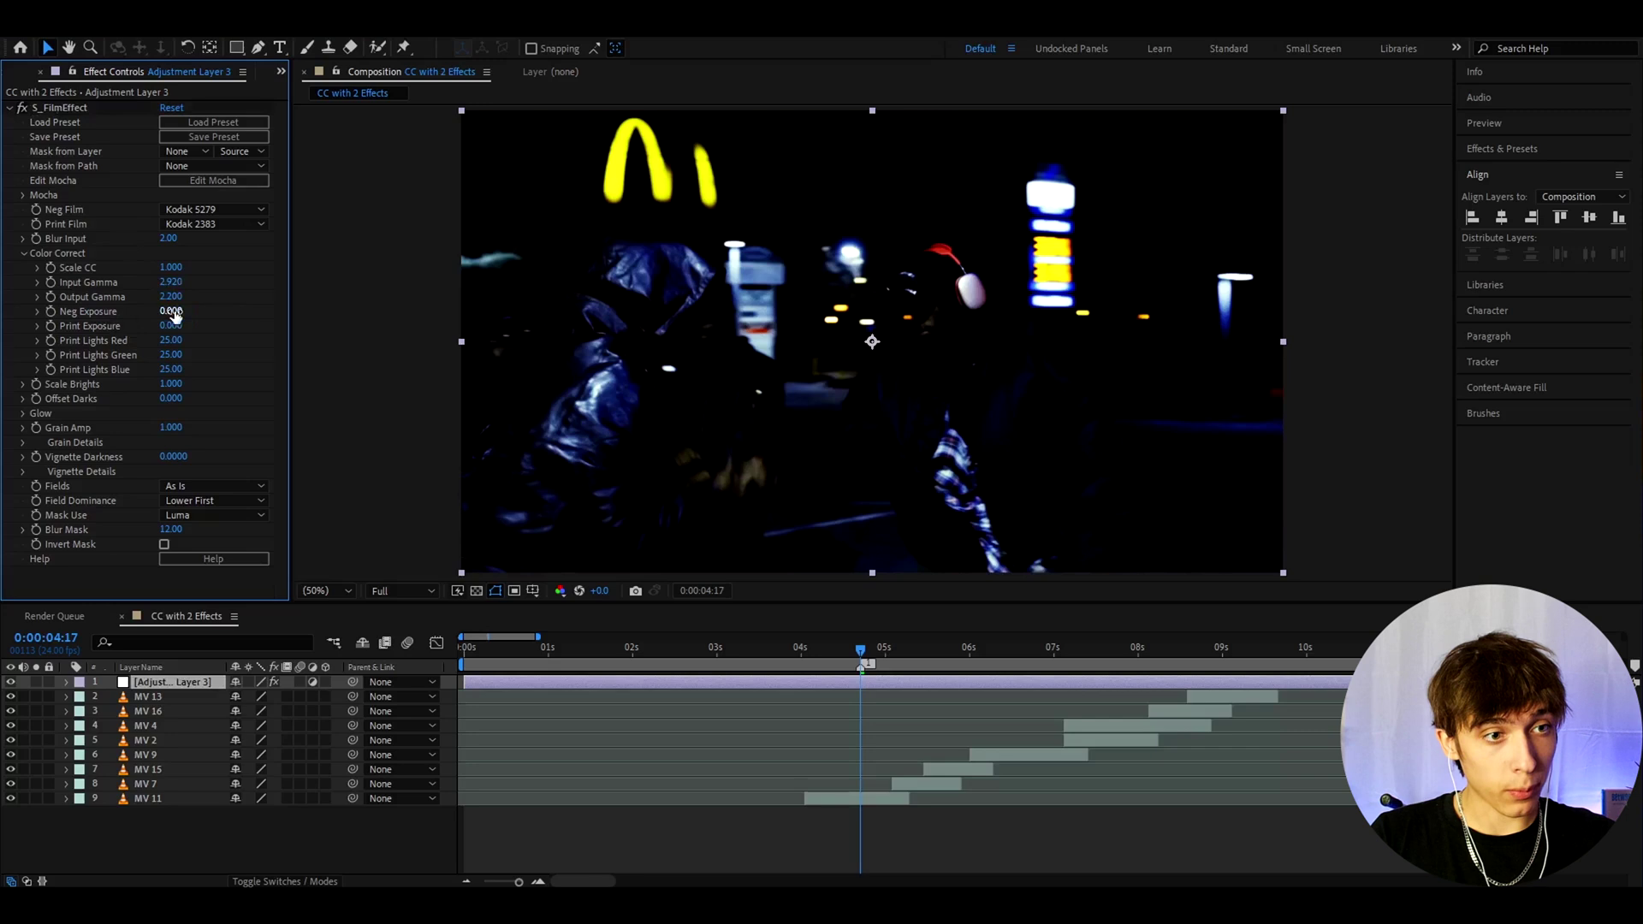
pyautogui.click(171, 313)
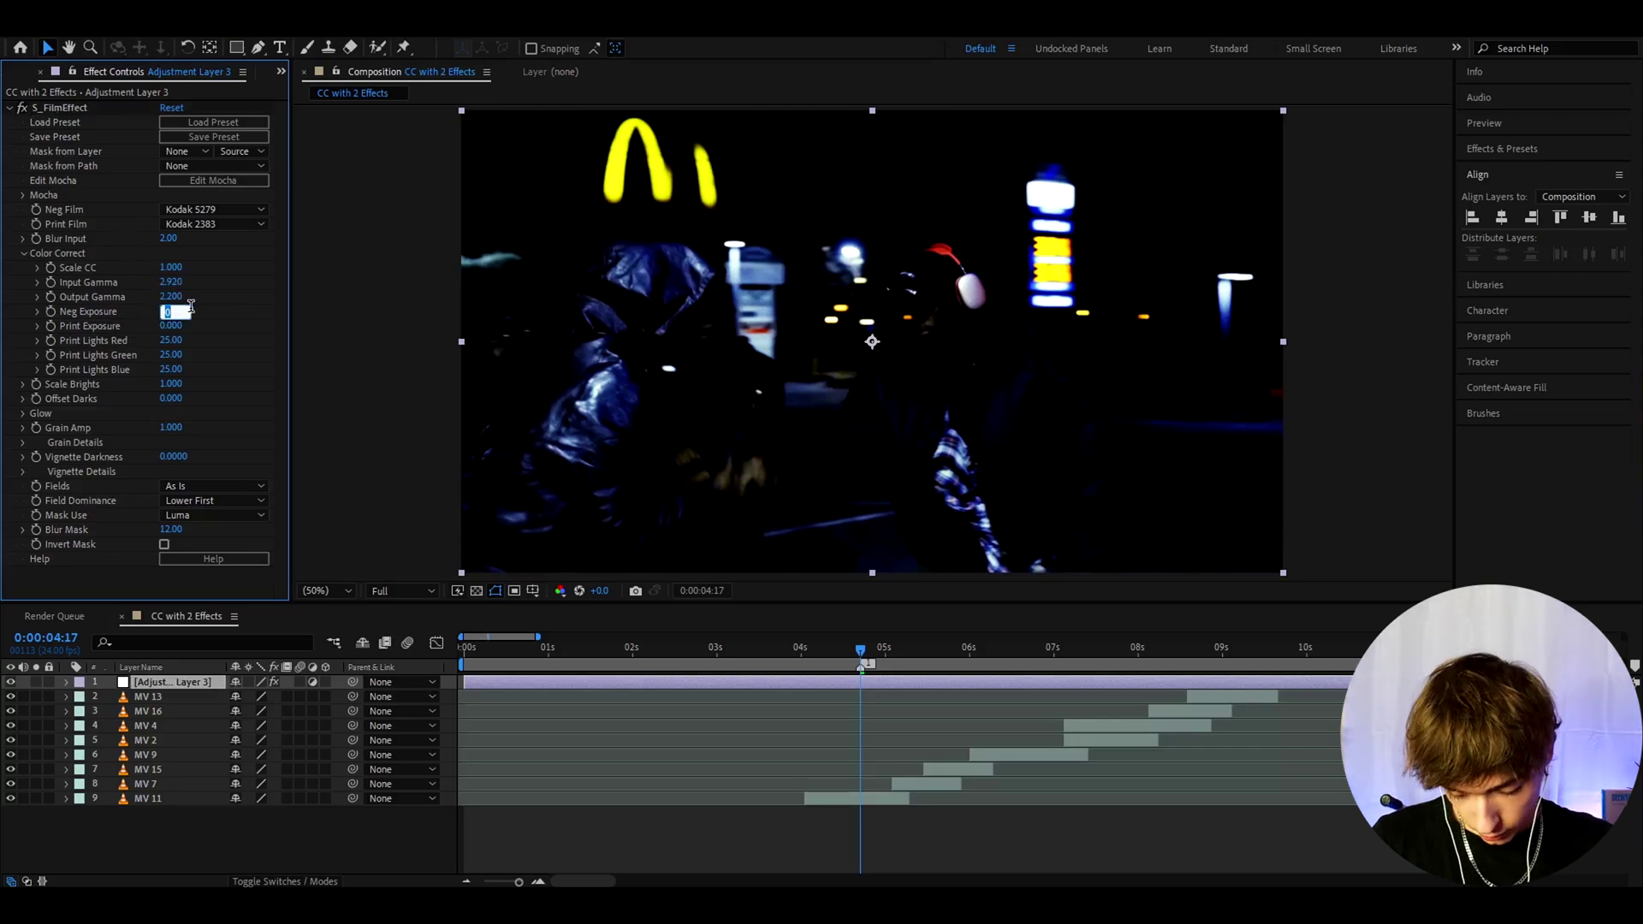
pyautogui.write('0.96')
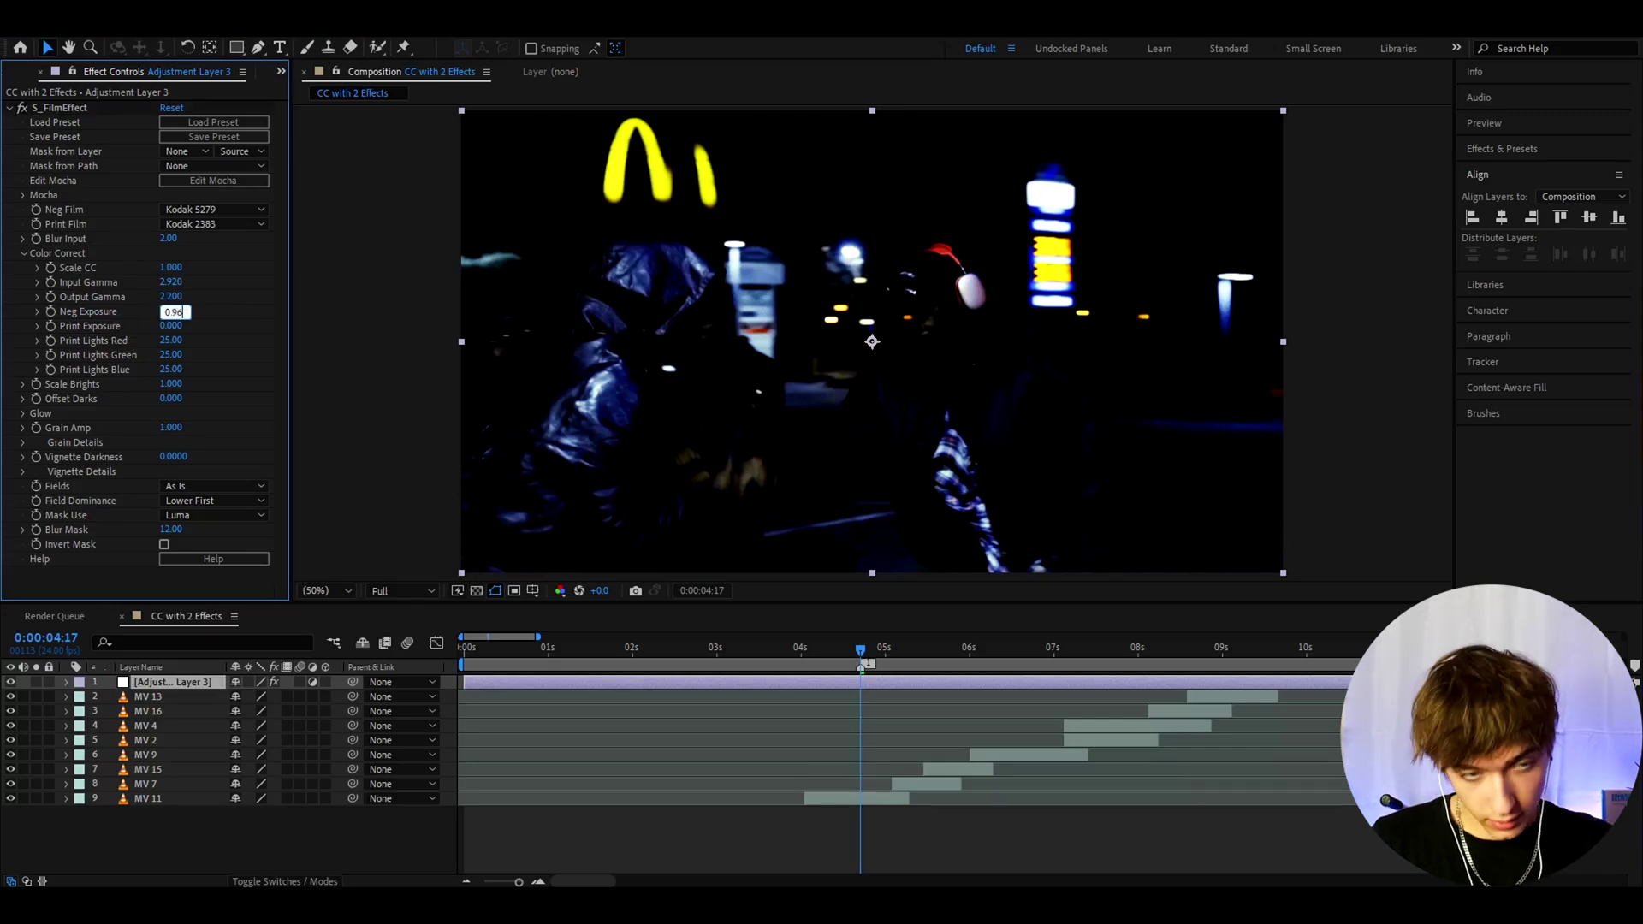
pyautogui.press('Return')
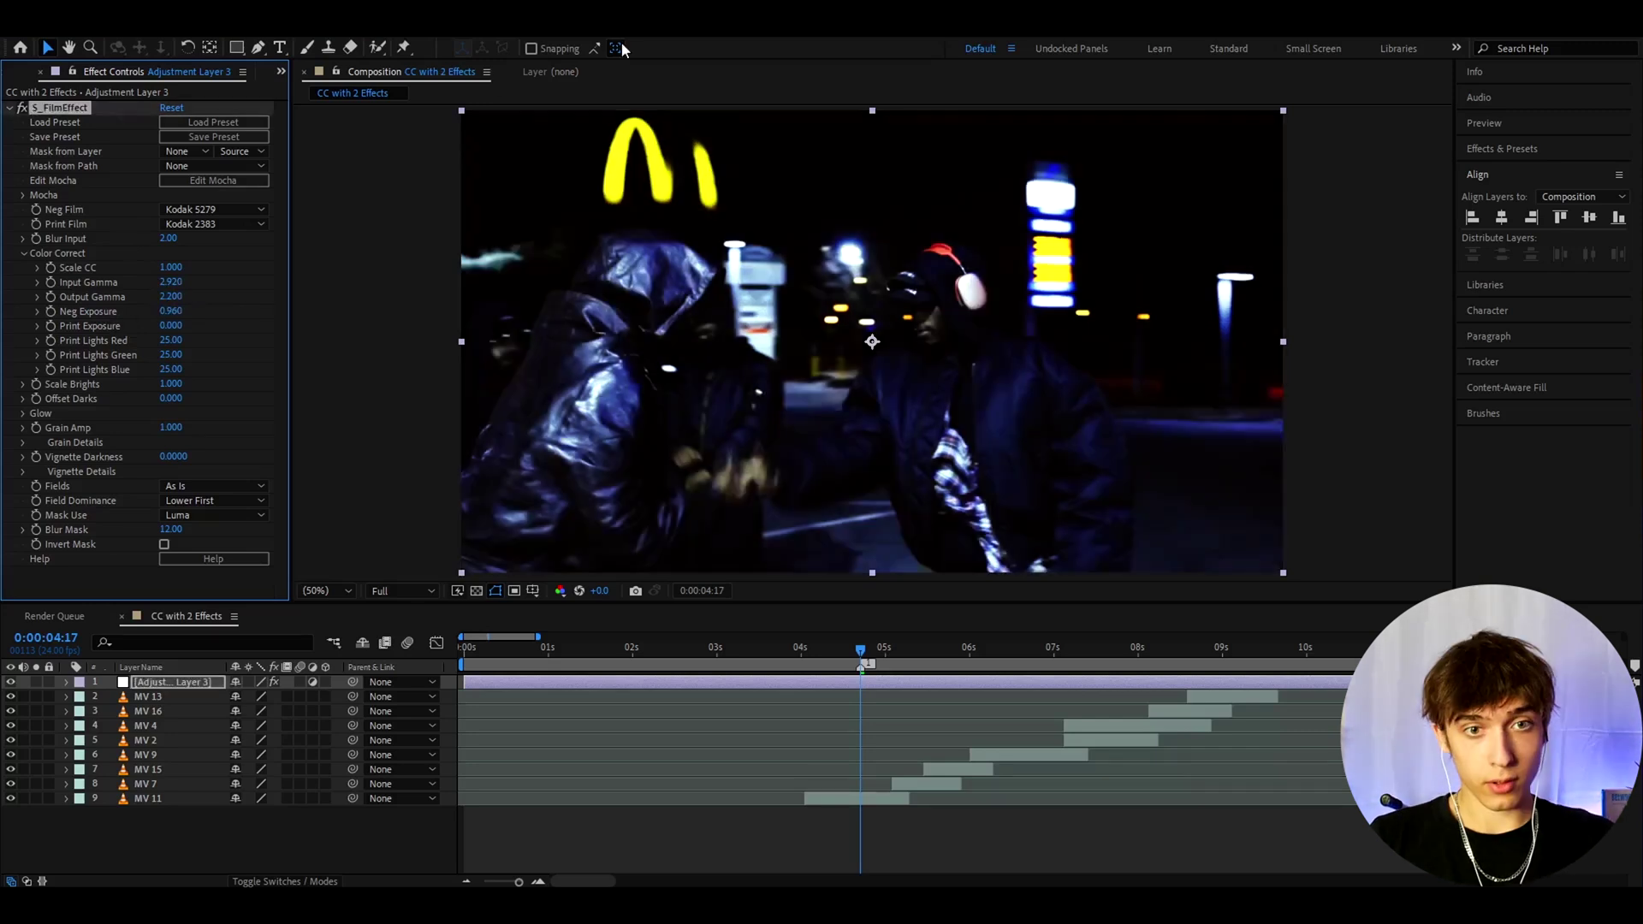
pyautogui.click(10, 682)
pyautogui.click(11, 682)
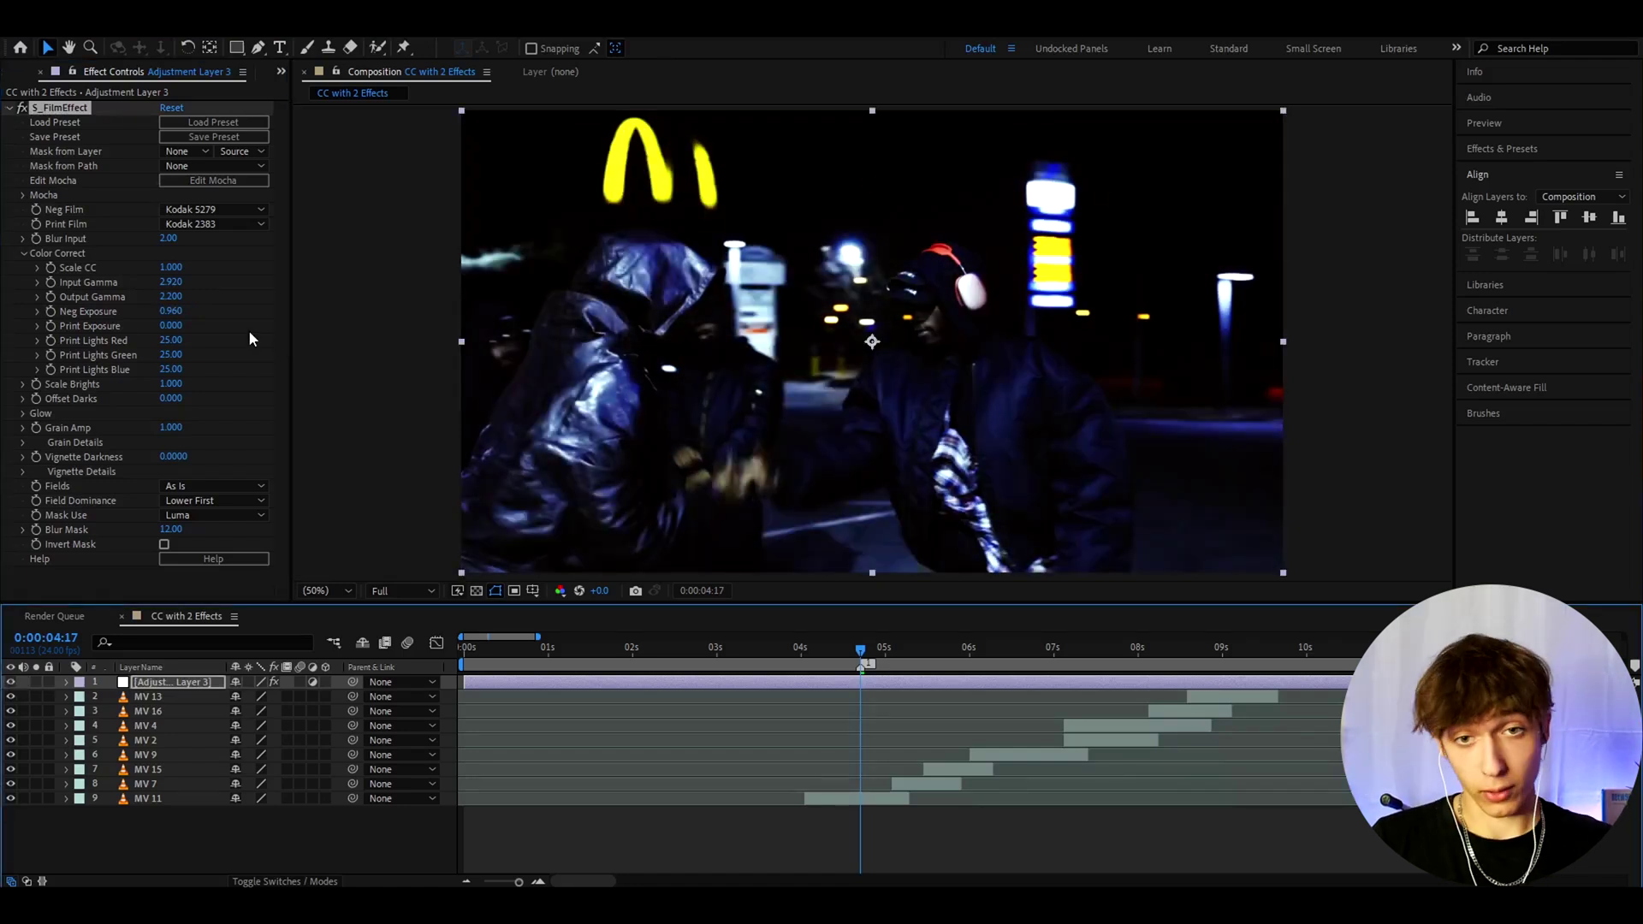
pyautogui.click(845, 633)
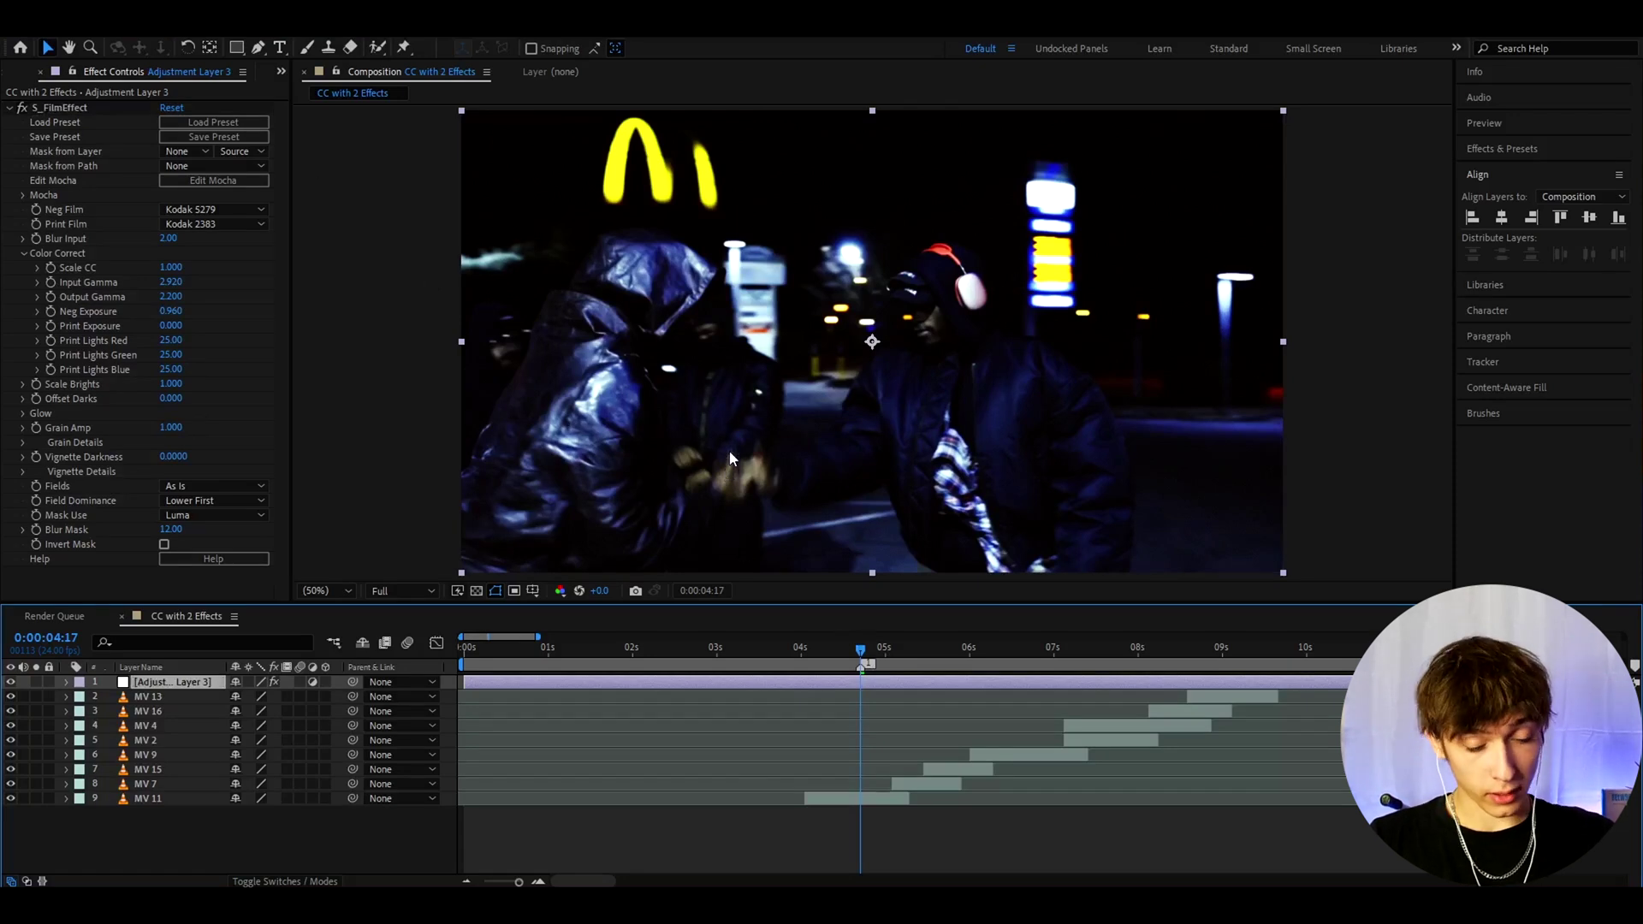
# Apply Deep Glow to the adjustment layer via the 'deep' effect search.
pyautogui.hotkey('ctrl', 'space')
pyautogui.write('deep')
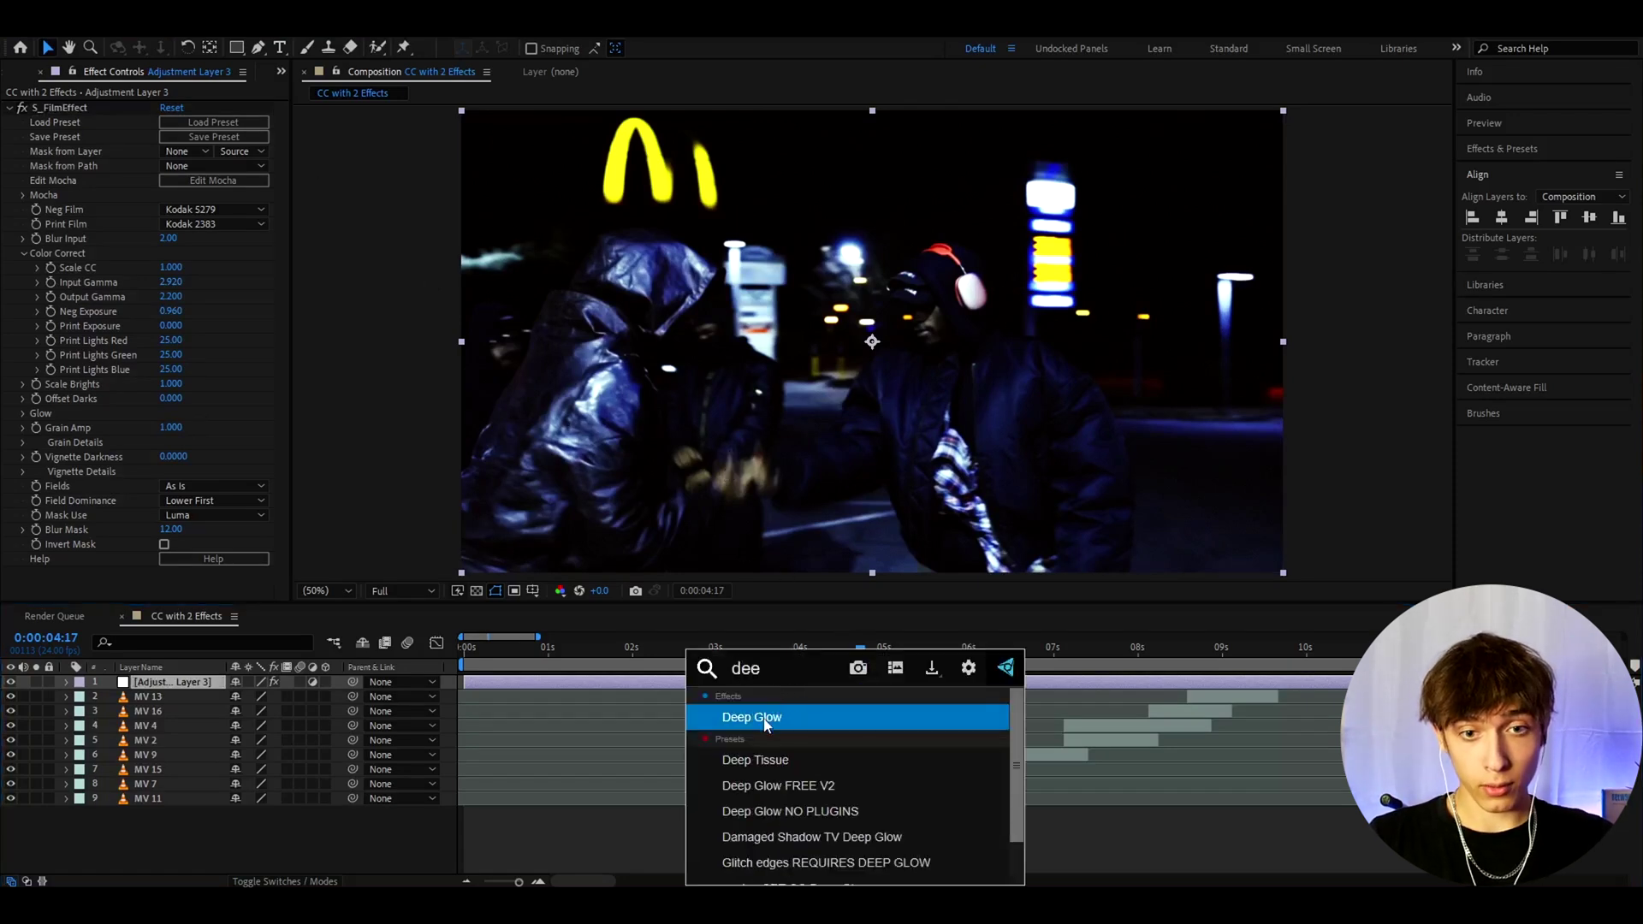
pyautogui.press('Return')
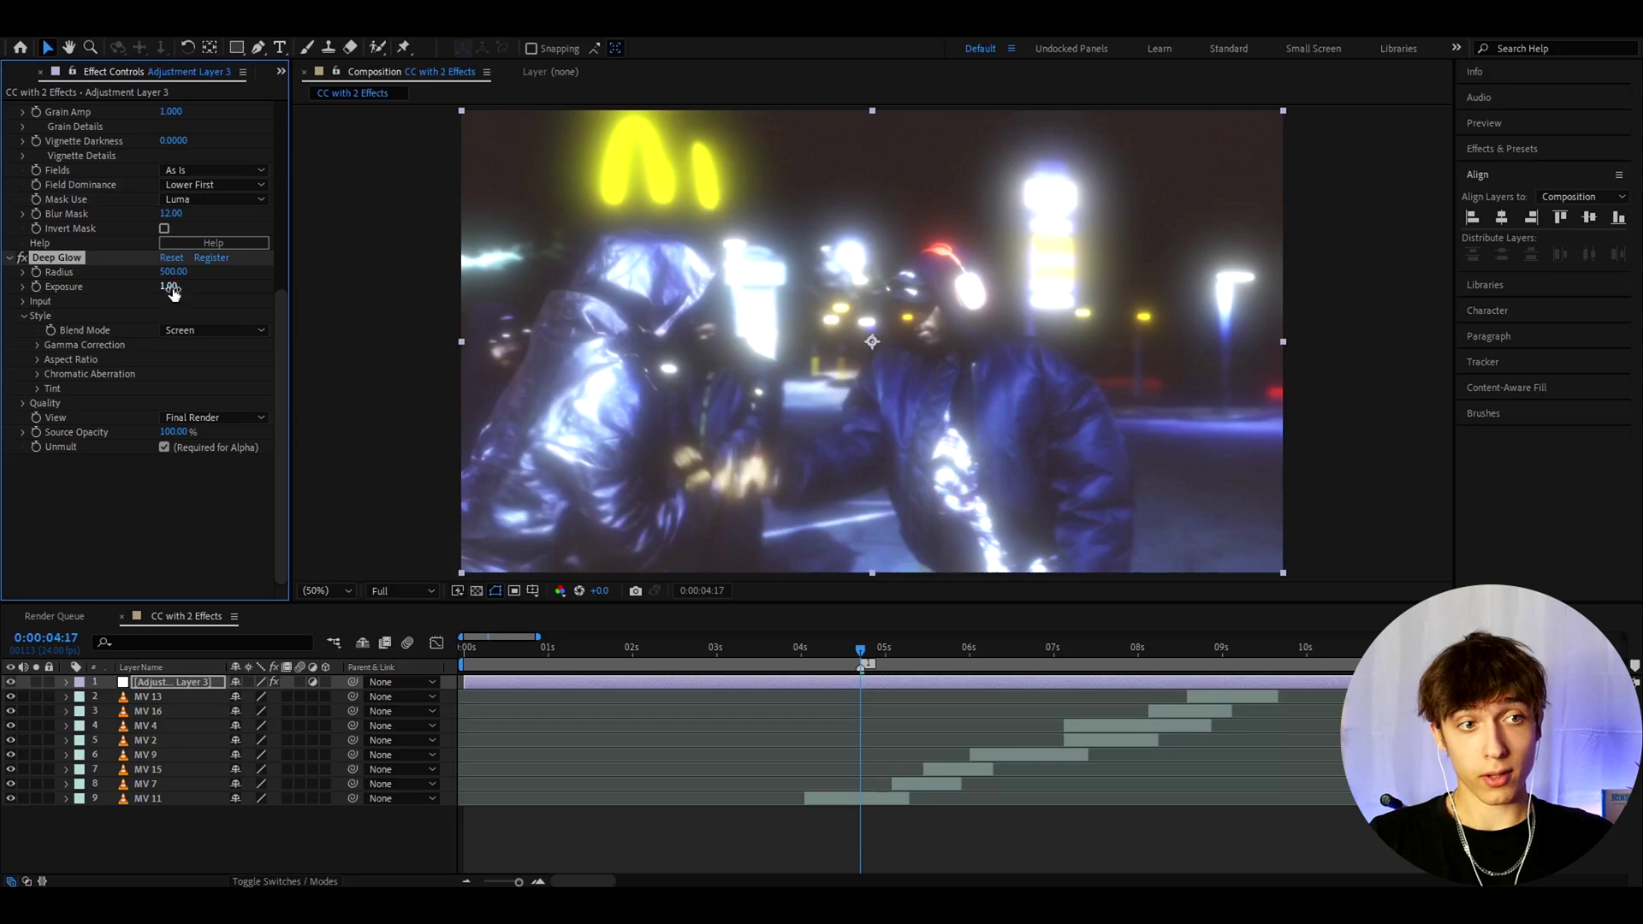
# Lower Deep Glow Exposure to about 0.2, trying 0.1 before nudging it back up.
pyautogui.click(170, 287)
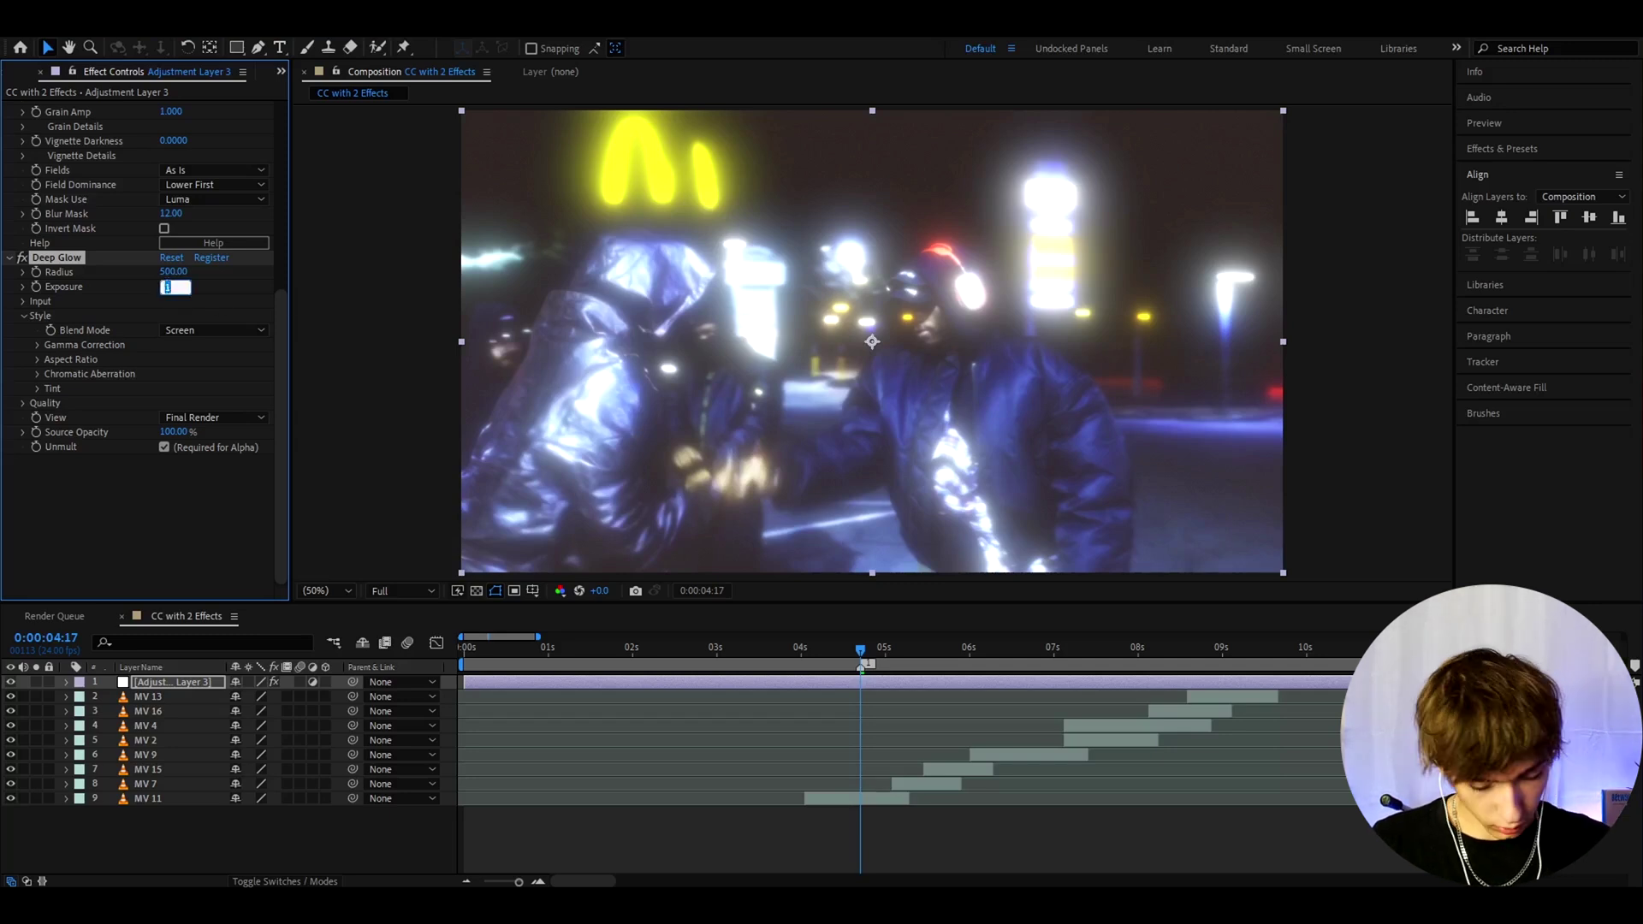
pyautogui.write('0.2')
pyautogui.press('Return')
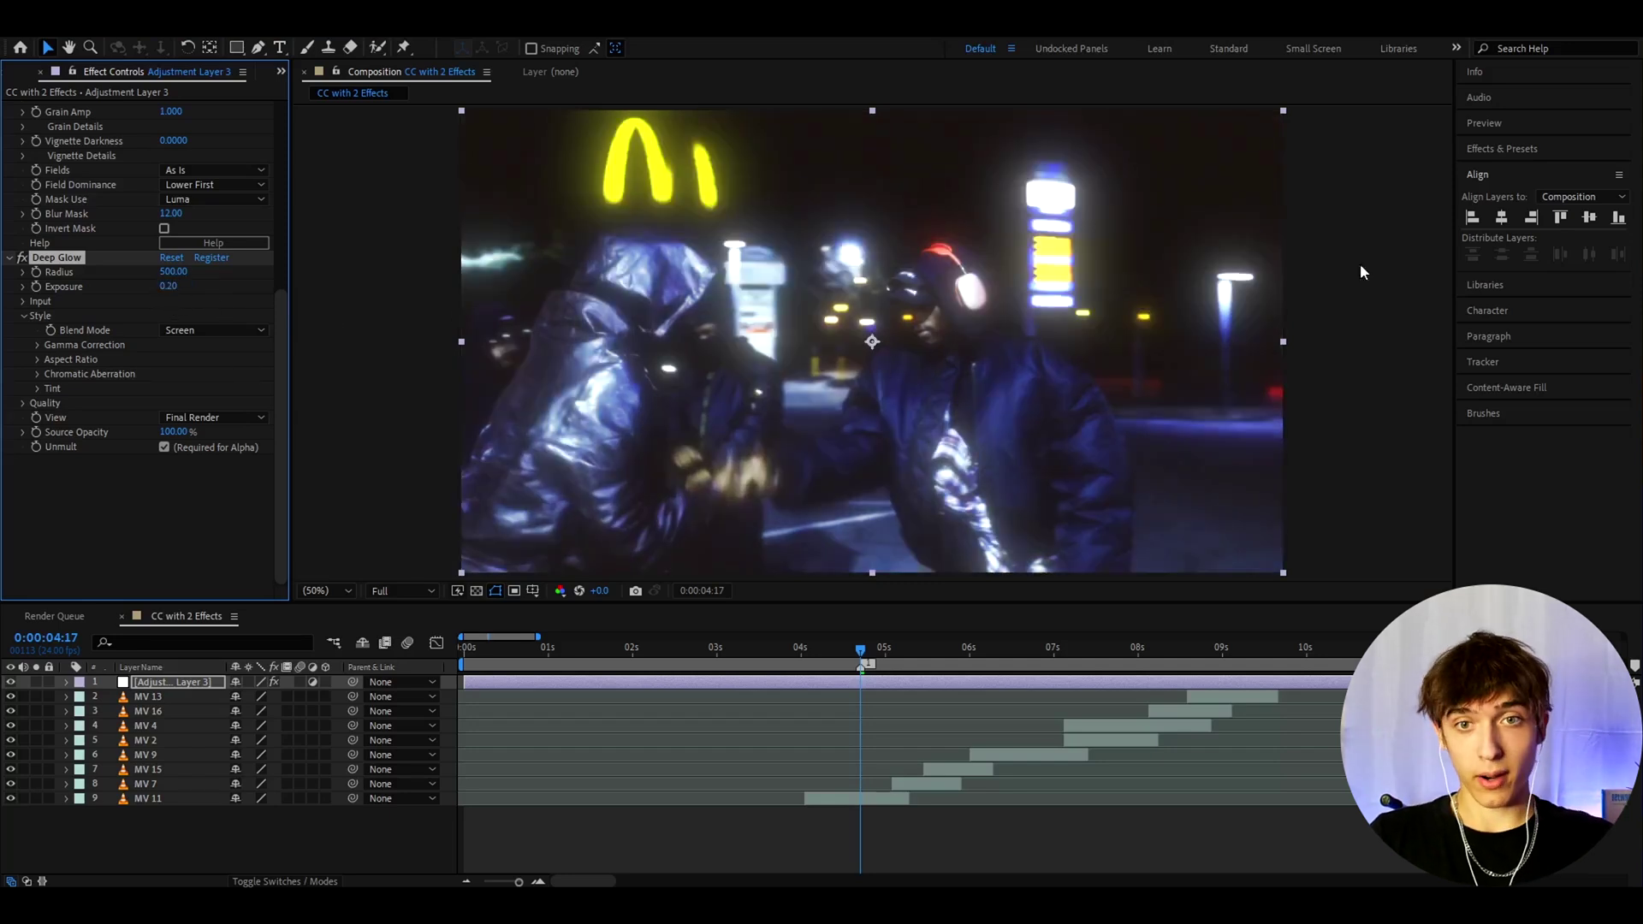
pyautogui.click(169, 287)
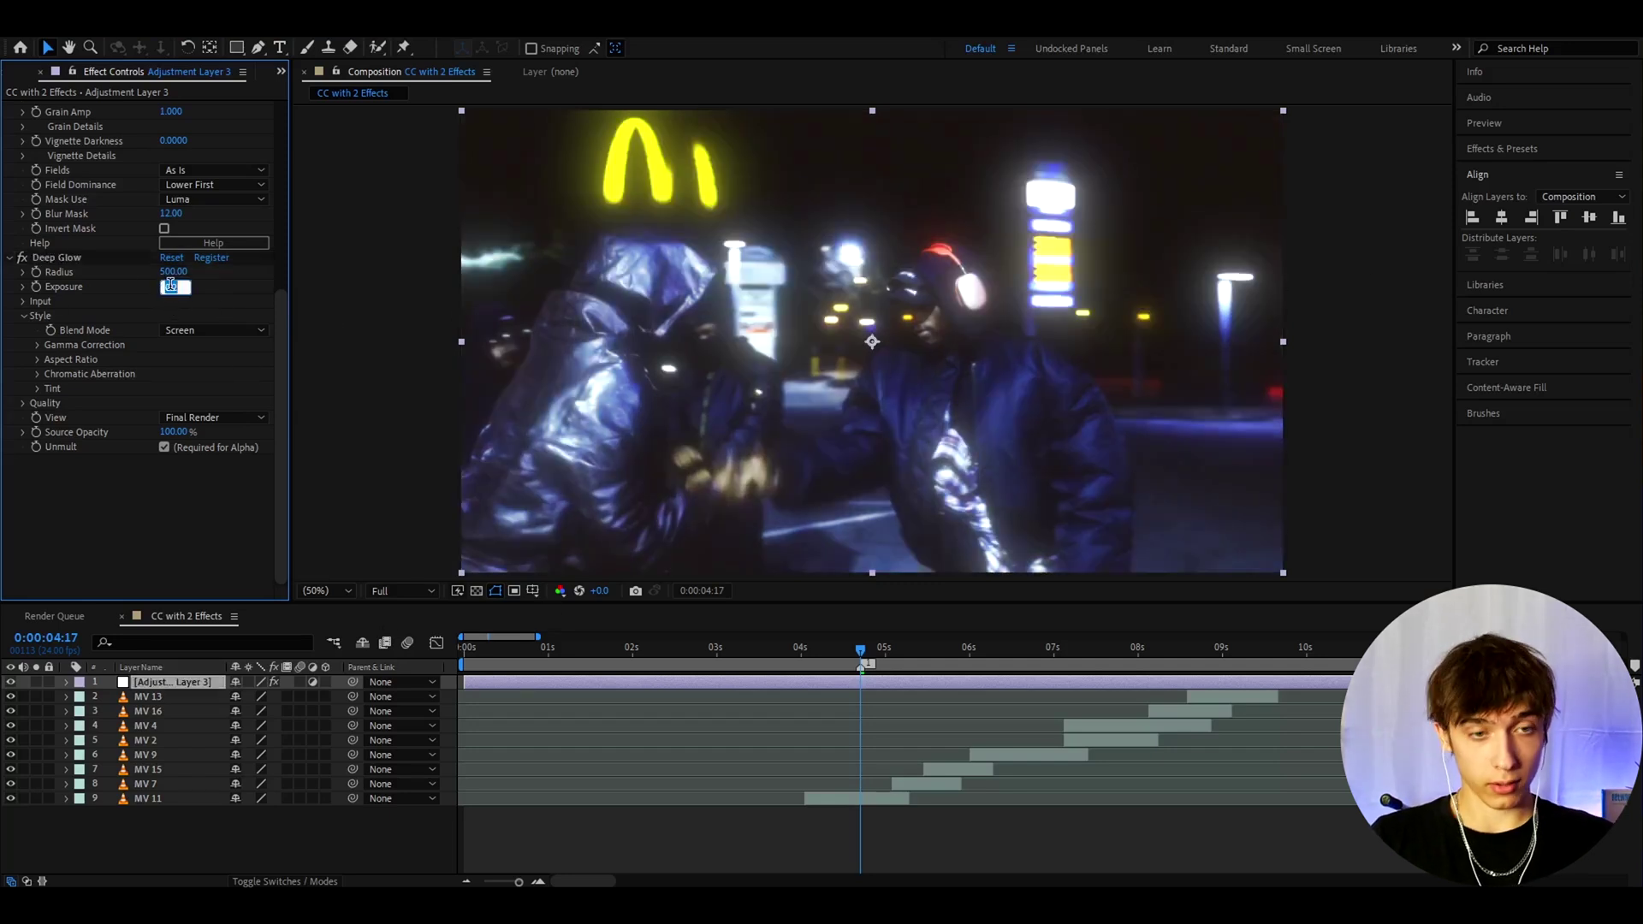
pyautogui.write('0.1')
pyautogui.press('Return')
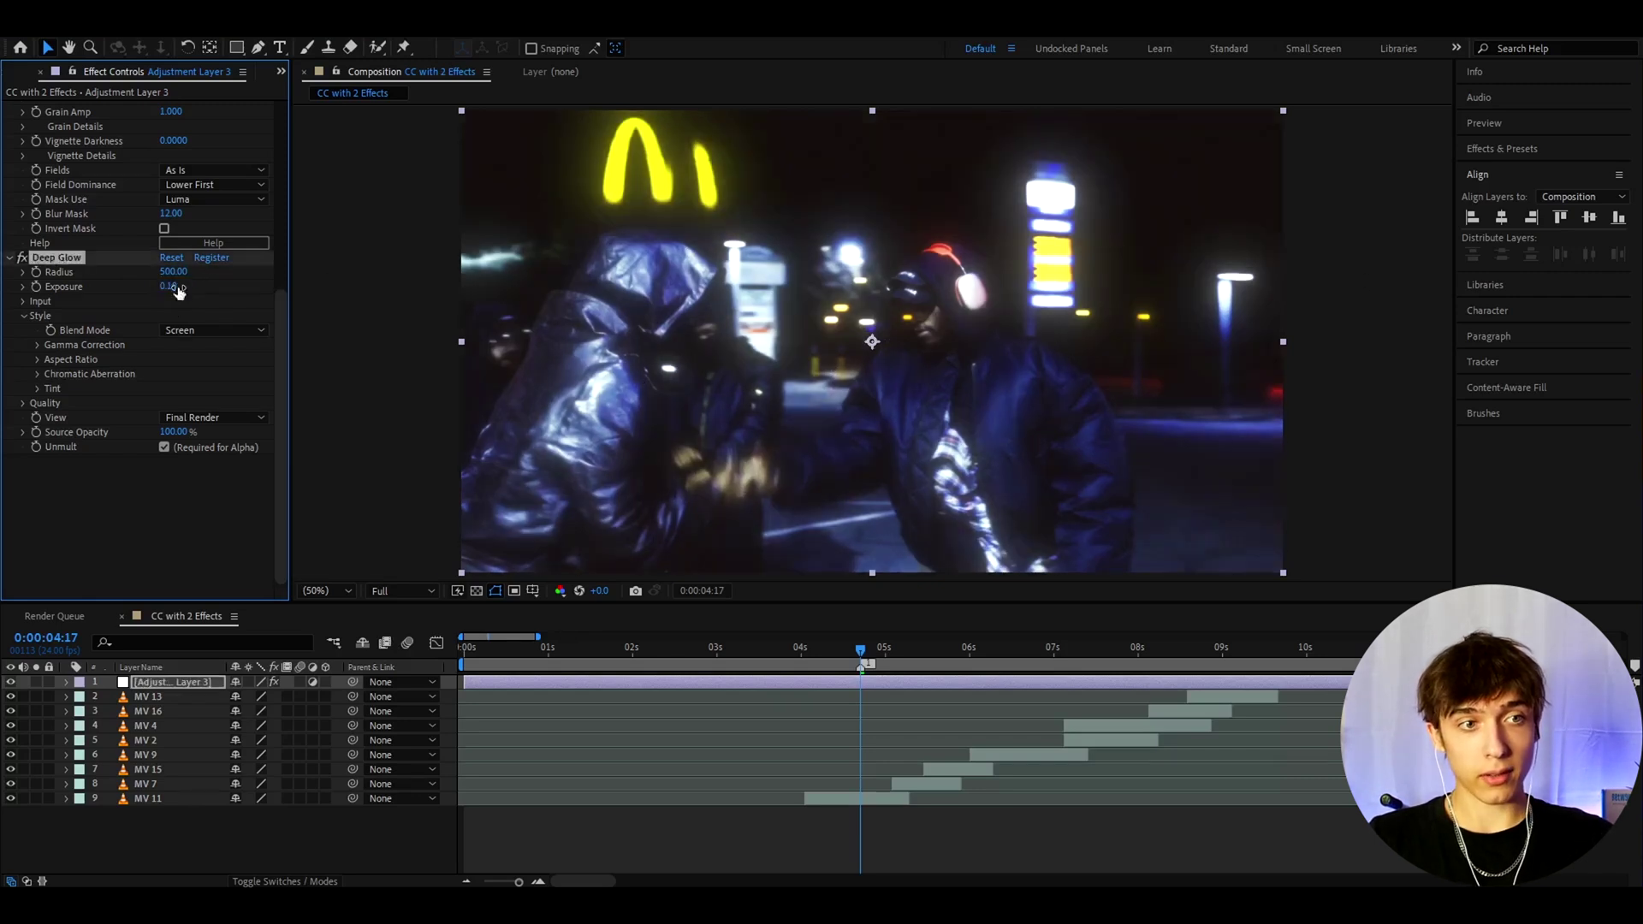
pyautogui.moveTo(161, 286); pyautogui.dragTo(164, 291)
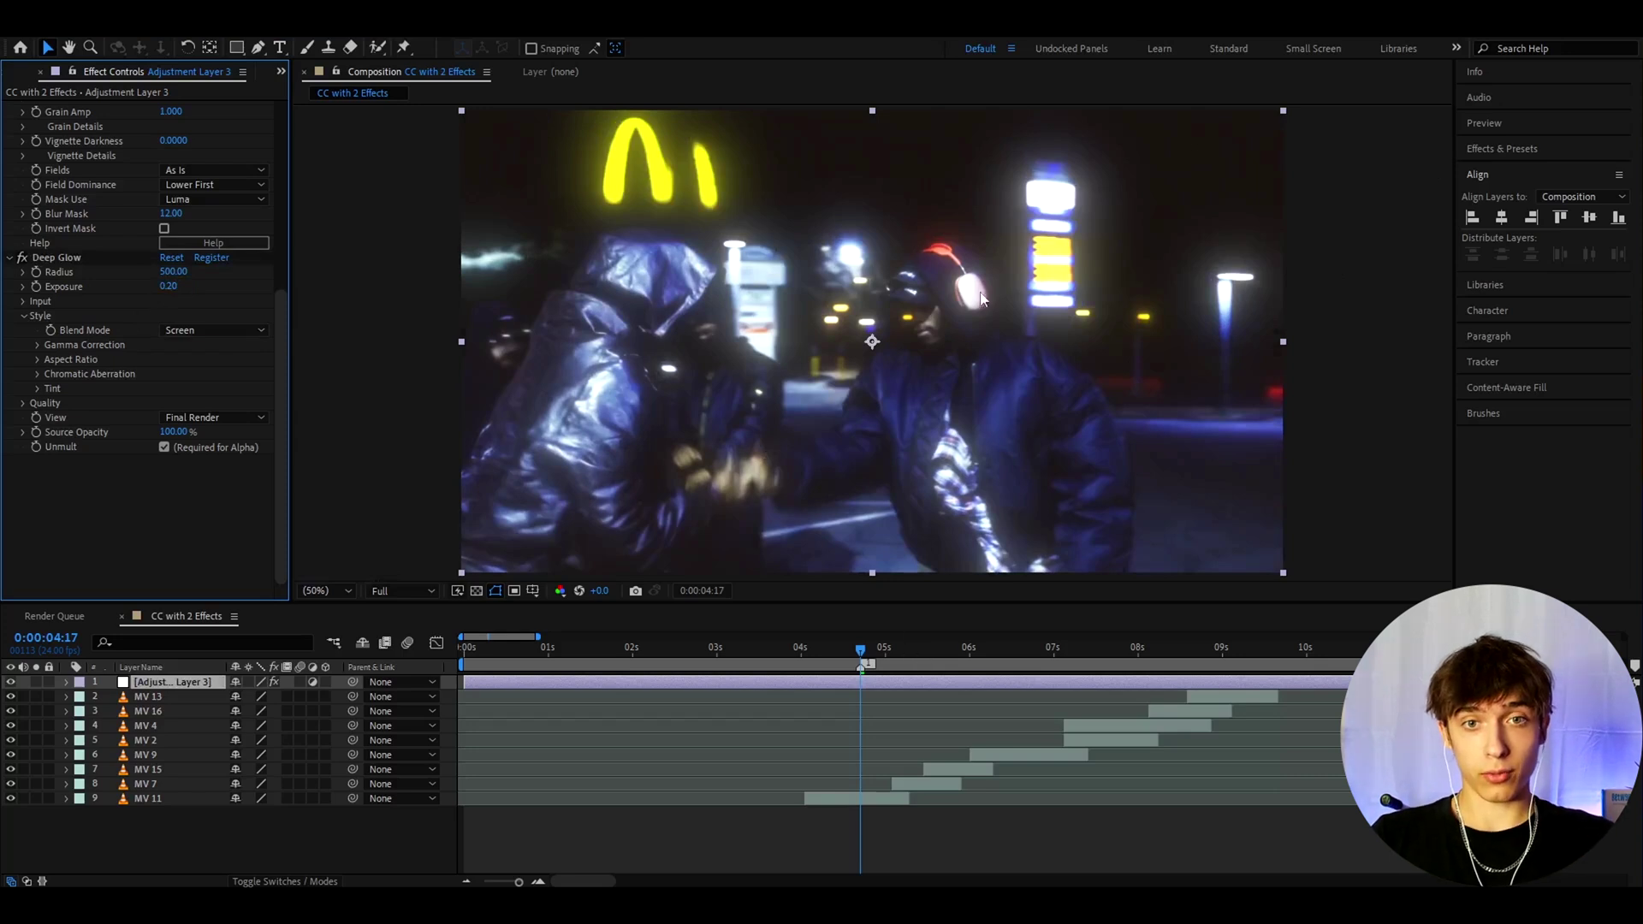
# Move to the lollipop shot near 8 seconds, compare with the layer hidden, and re-enter Deep Glow Exposure.
pyautogui.click(895, 650)
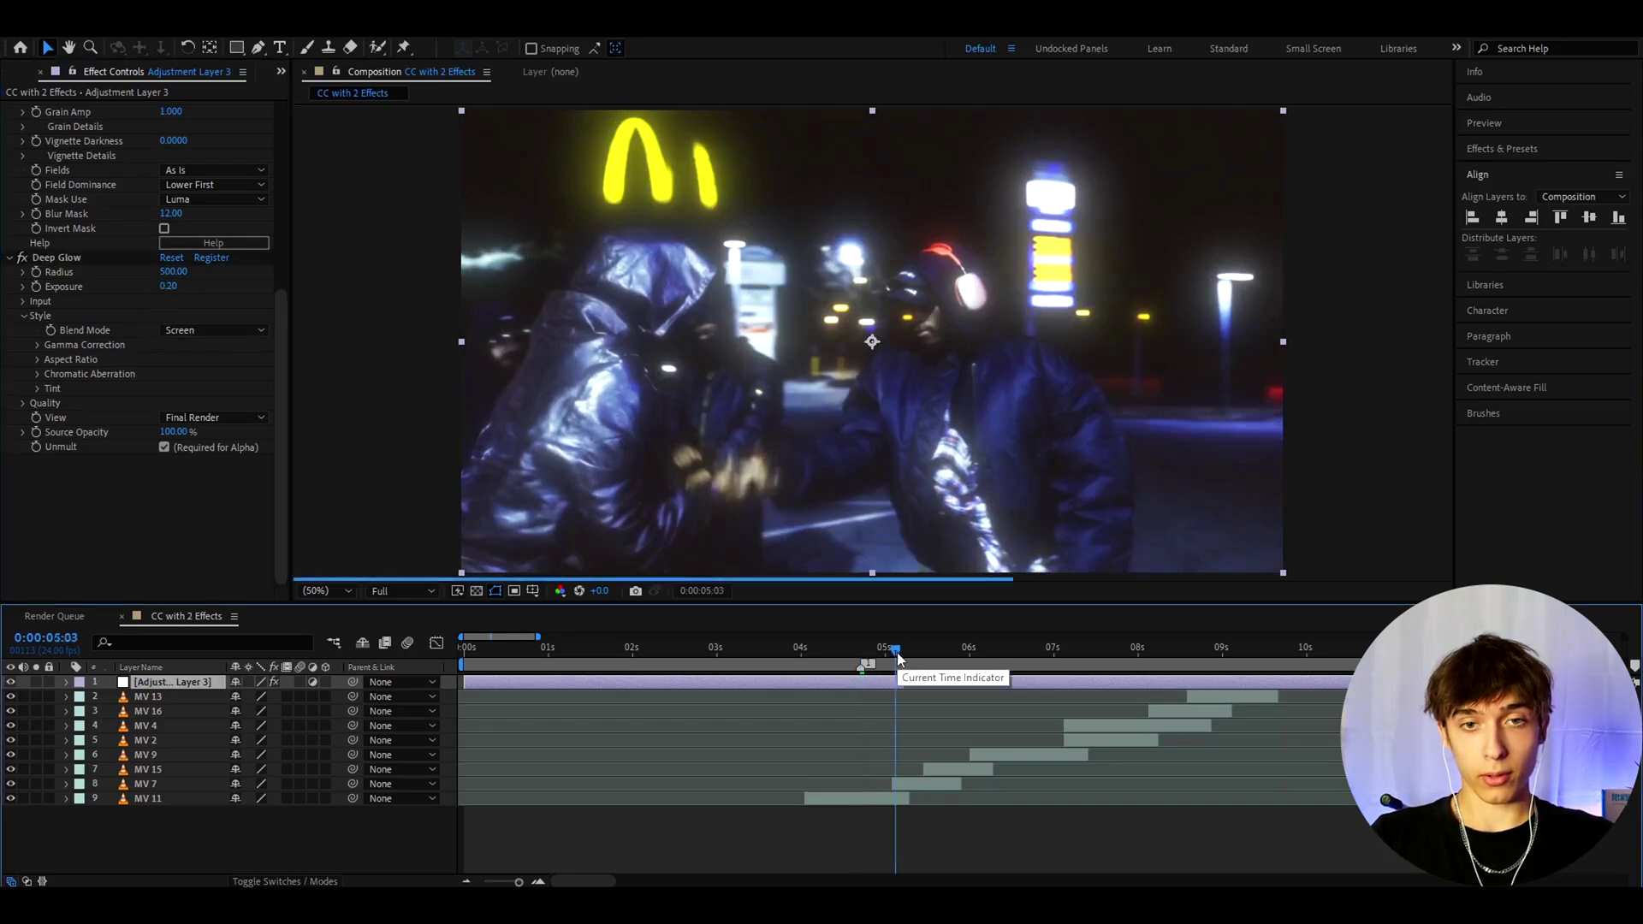
pyautogui.click(11, 683)
pyautogui.click(11, 682)
pyautogui.click(1169, 652)
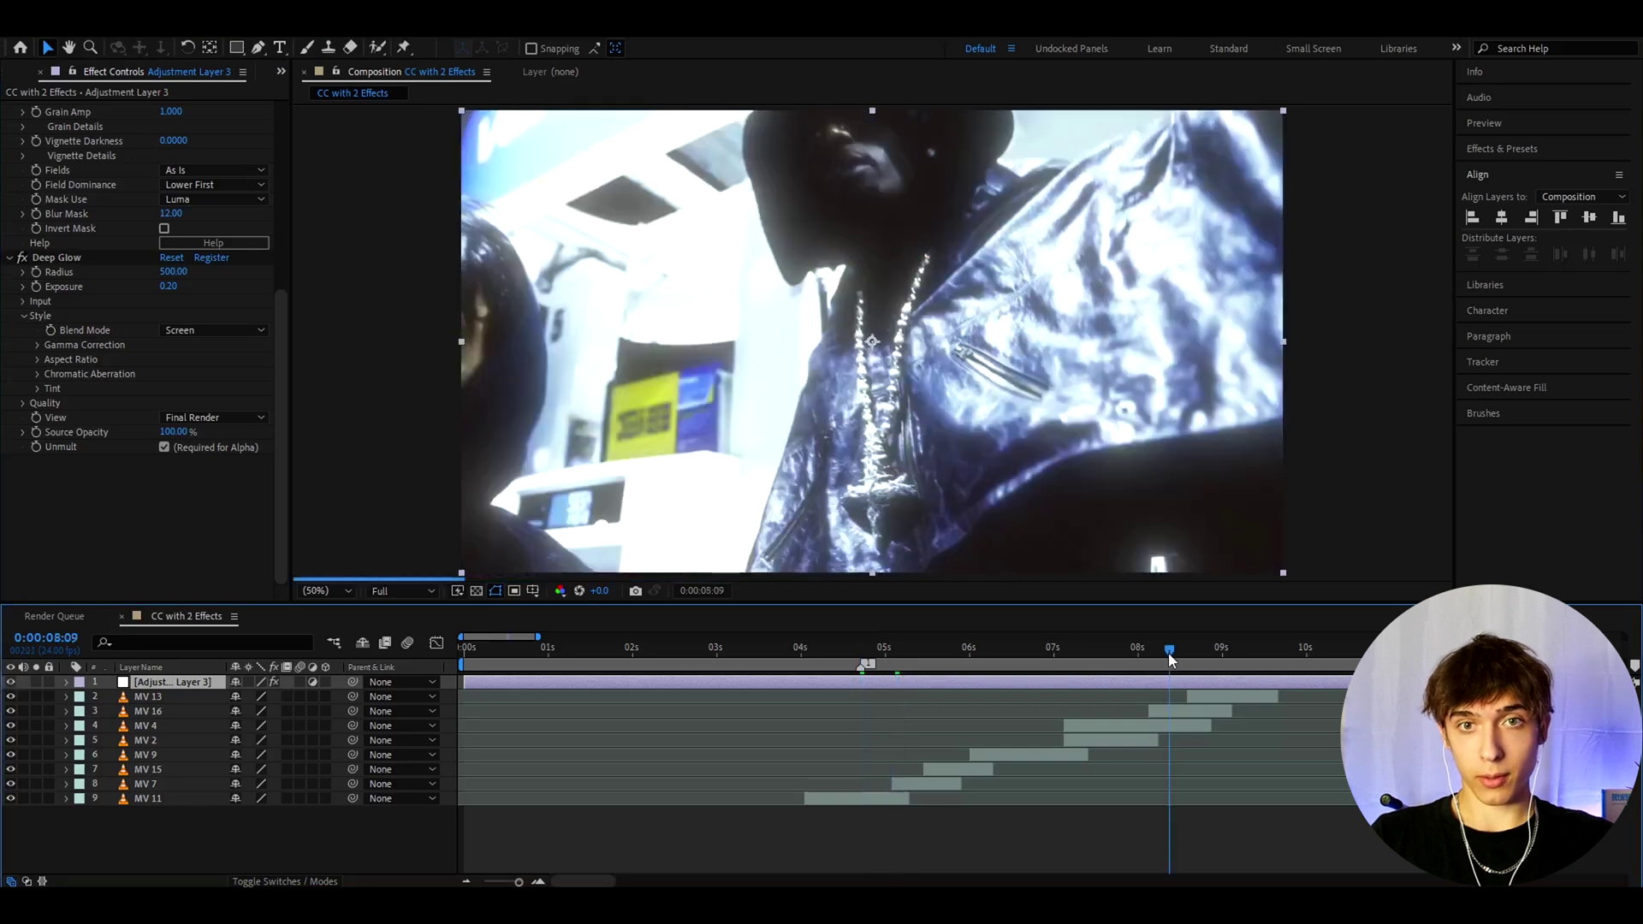
pyautogui.moveTo(1210, 655); pyautogui.dragTo(1244, 655)
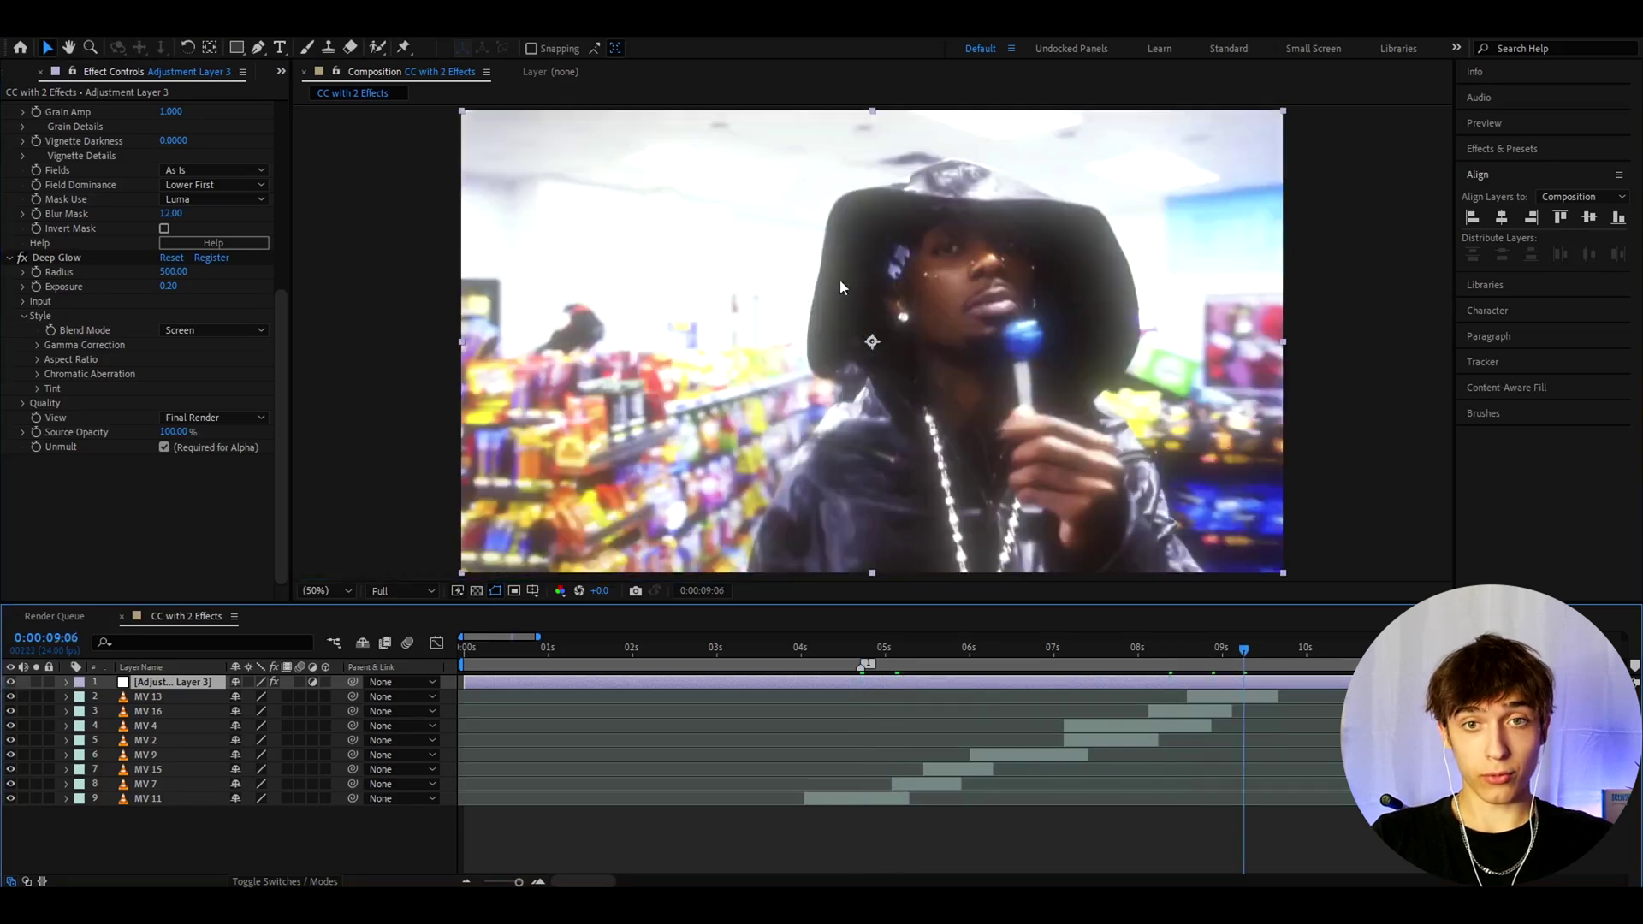
pyautogui.click(166, 286)
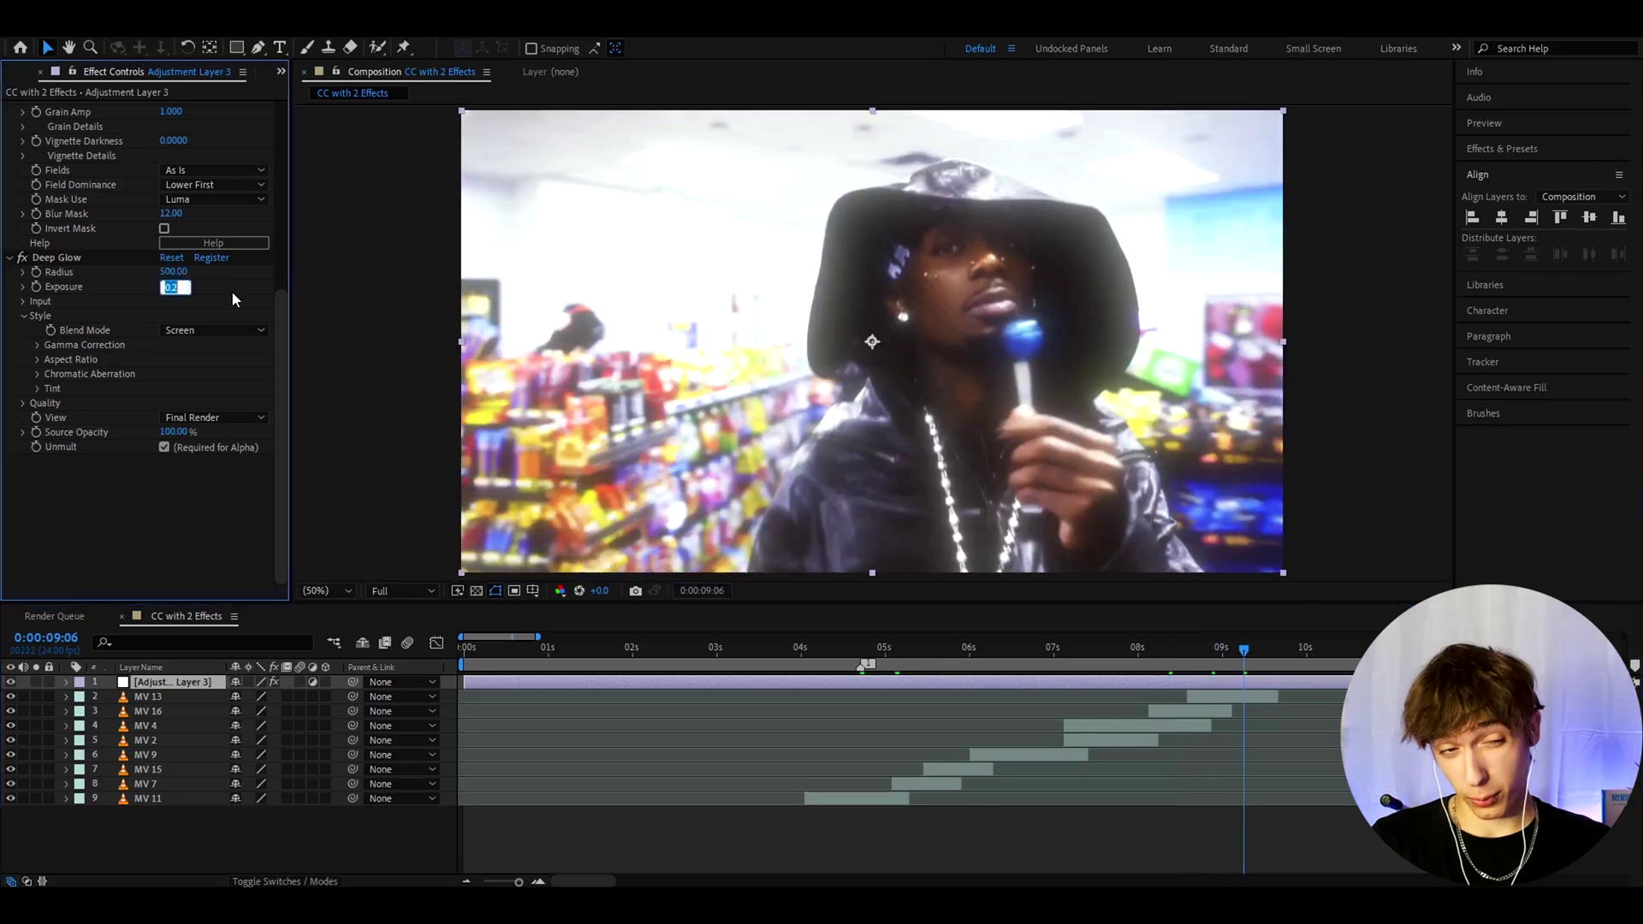
pyautogui.write('0')
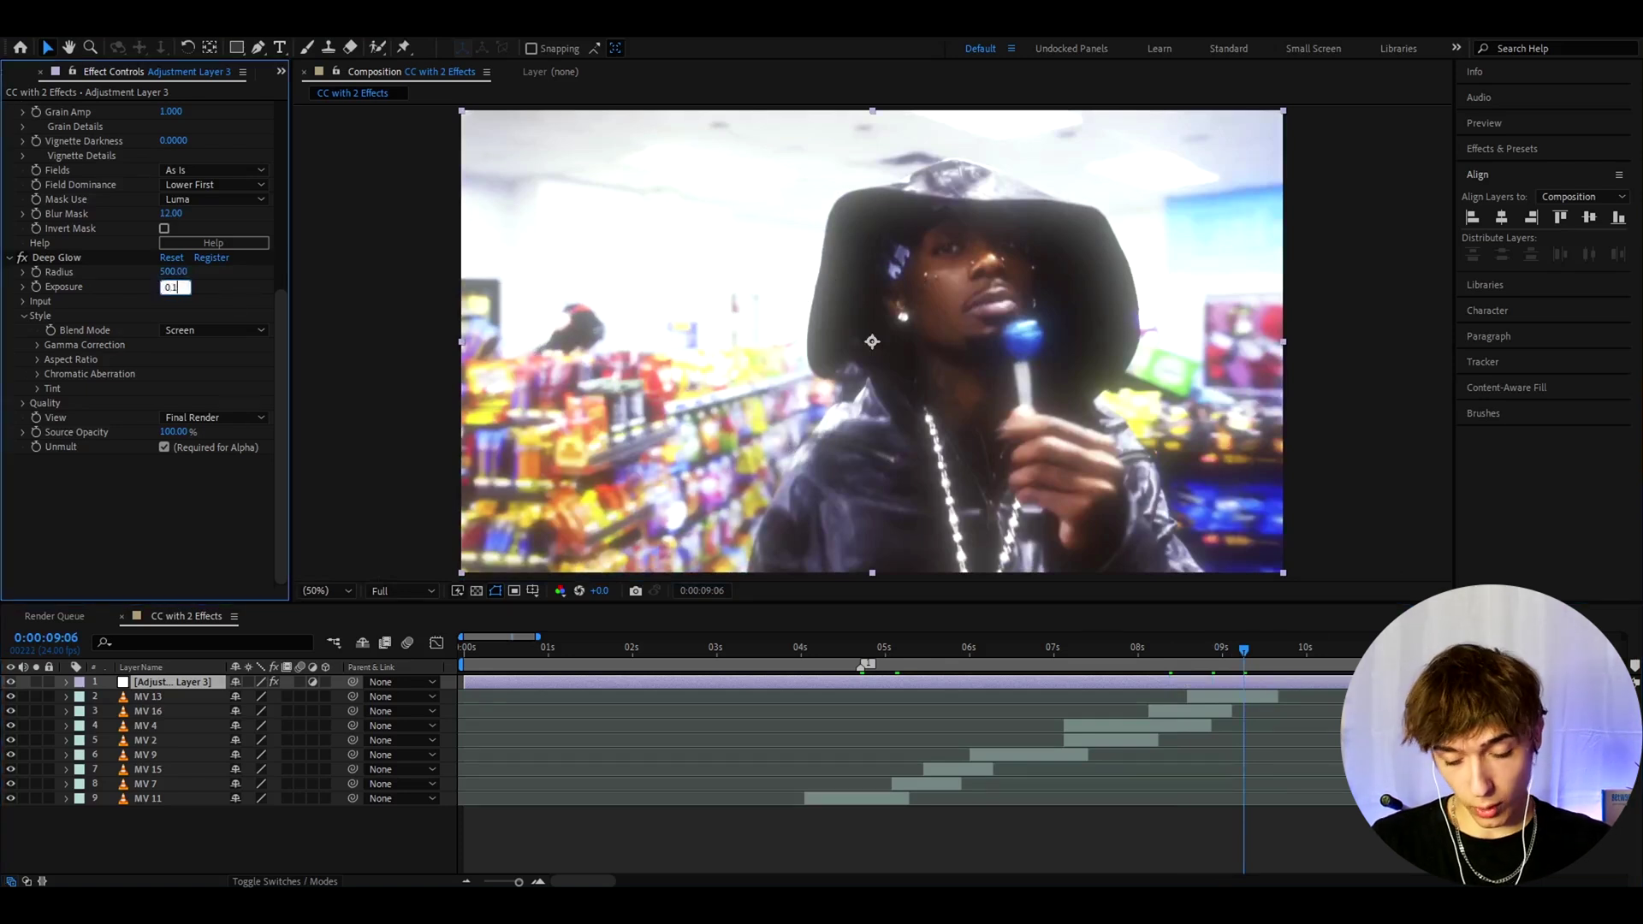
pyautogui.press('Return')
# Try S_FilmEffect Input Gamma at 2.6, settle on 2.92, then select the Deep Glow effect.
pyautogui.scroll(5, 125, 290)
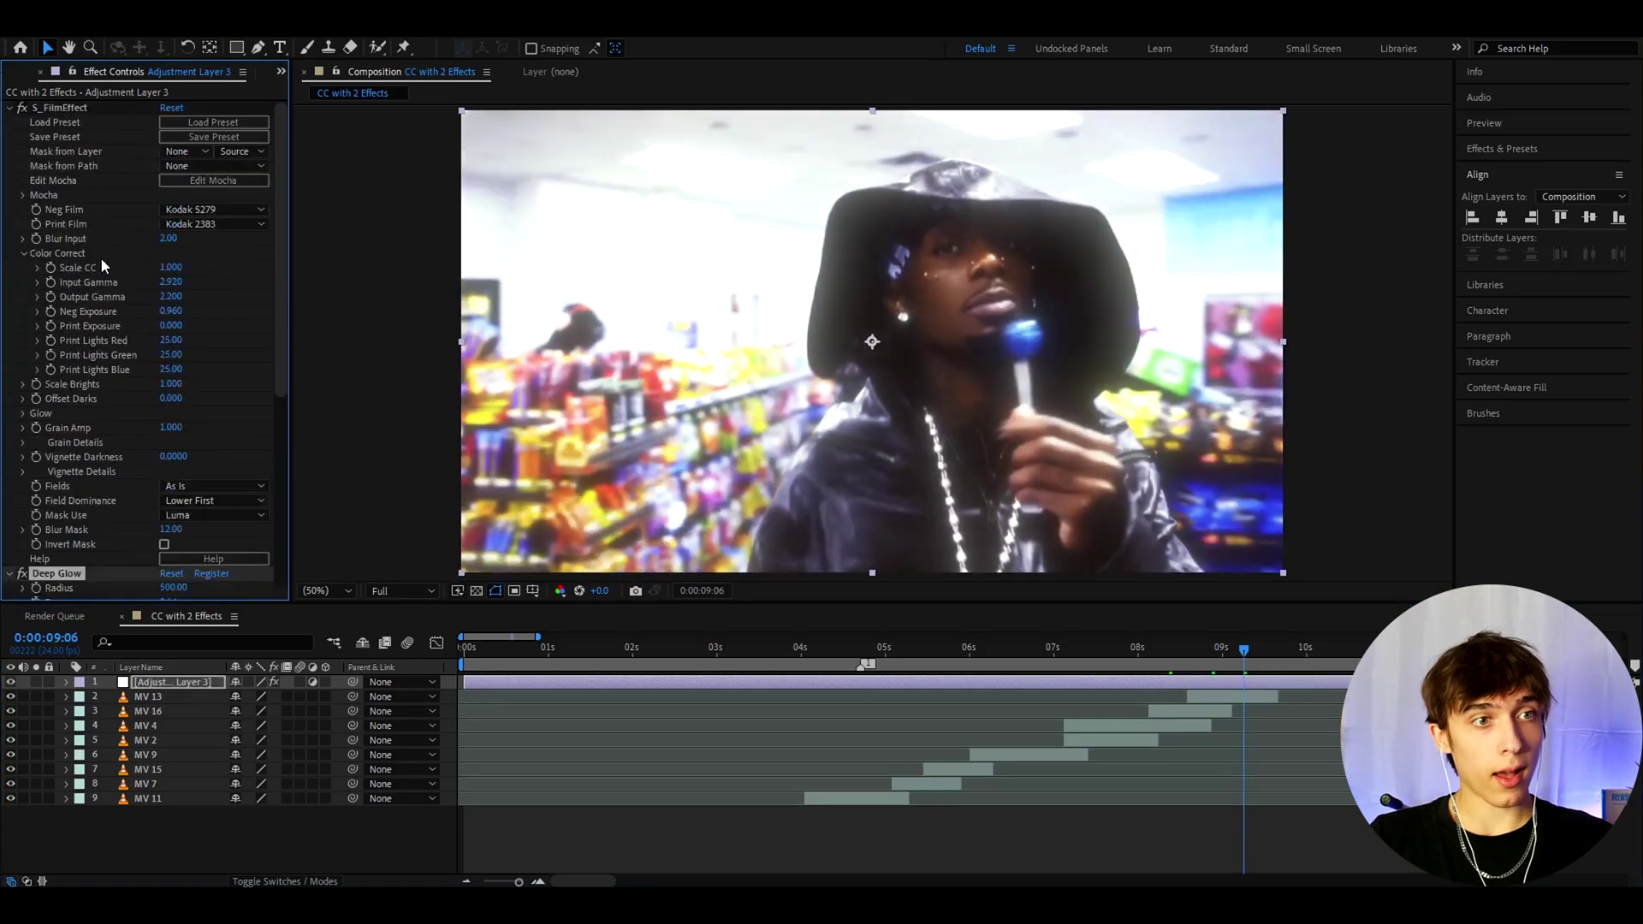
pyautogui.click(169, 282)
pyautogui.write('2')
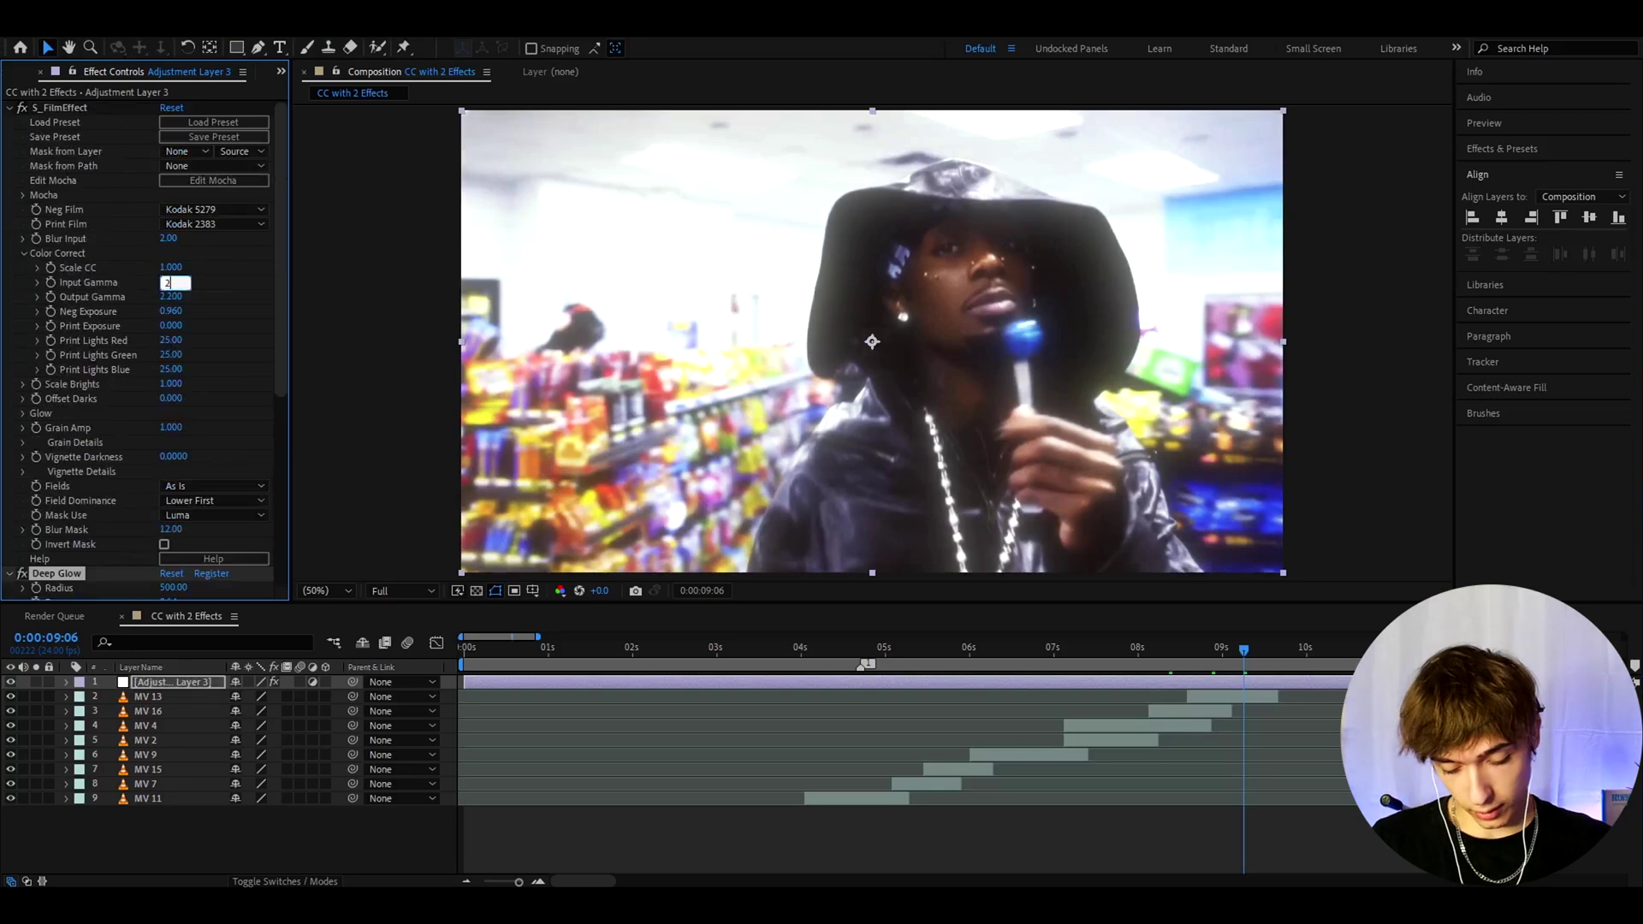
pyautogui.write('.6')
pyautogui.press('Return')
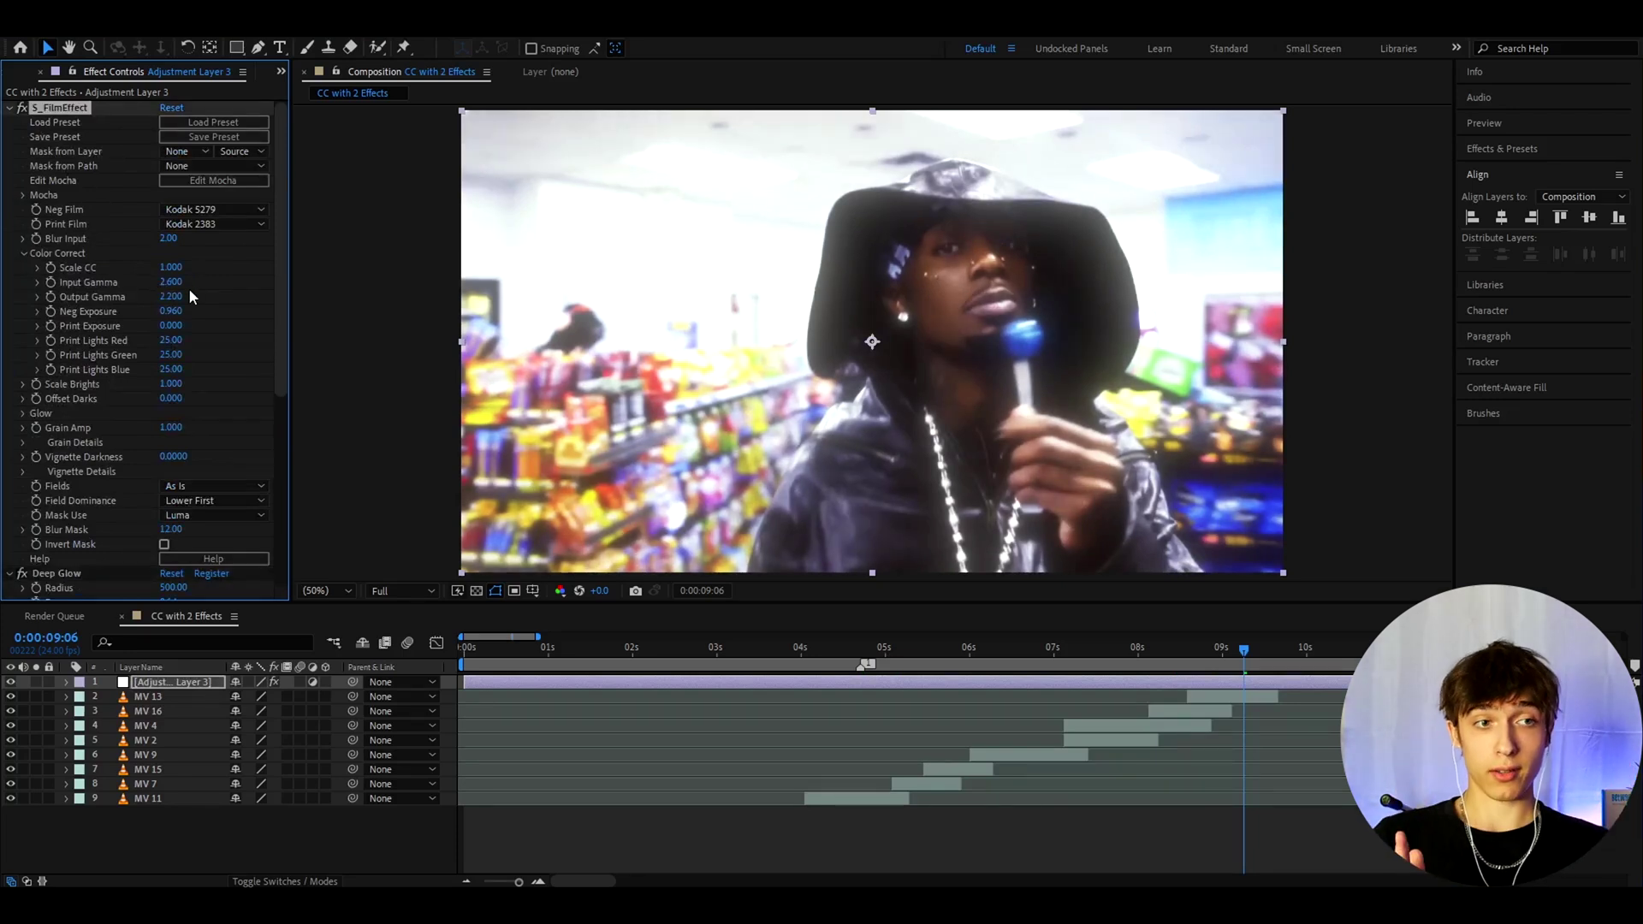
pyautogui.click(161, 283)
pyautogui.write('2.92')
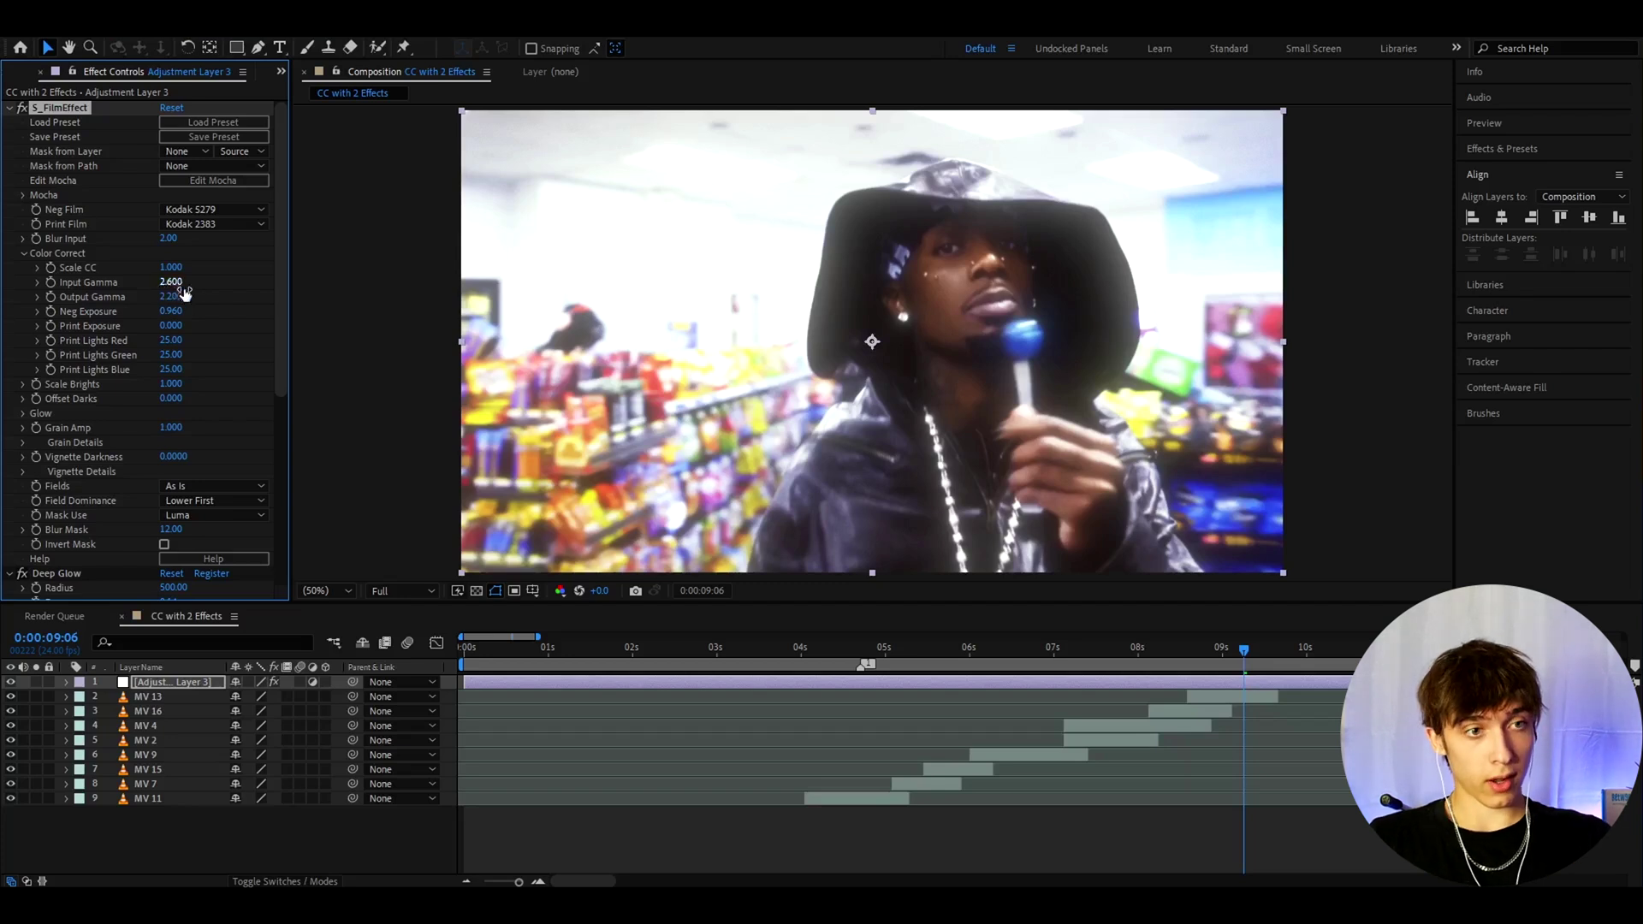
pyautogui.press('Return')
pyautogui.scroll(-5, 64, 306)
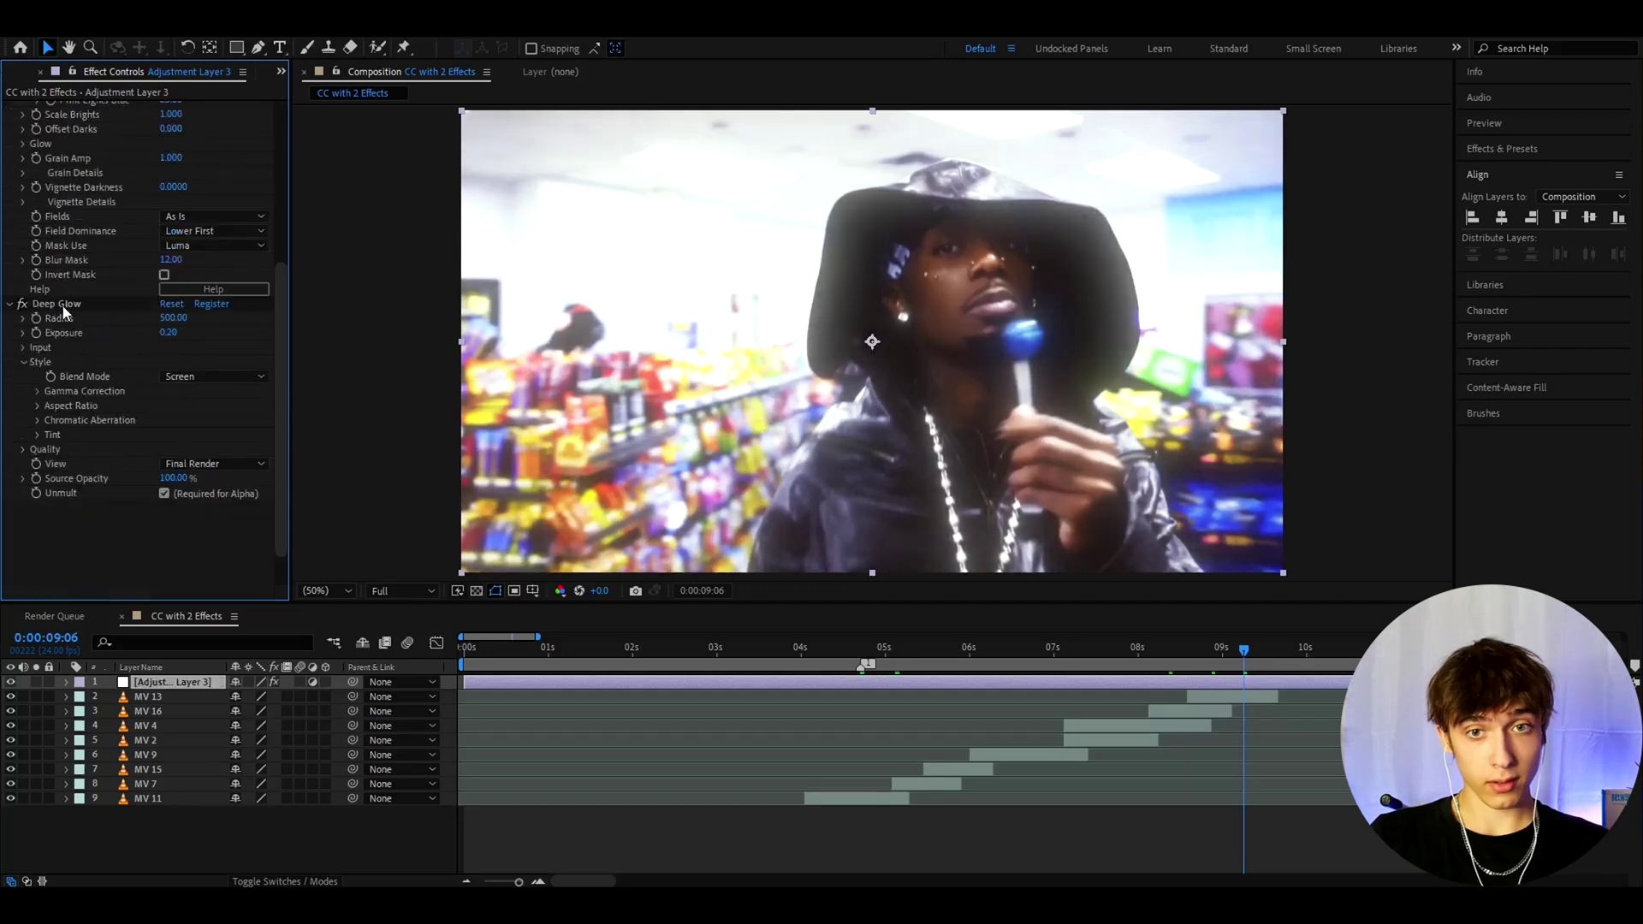
pyautogui.scroll(3, 77, 402)
pyautogui.click(49, 419)
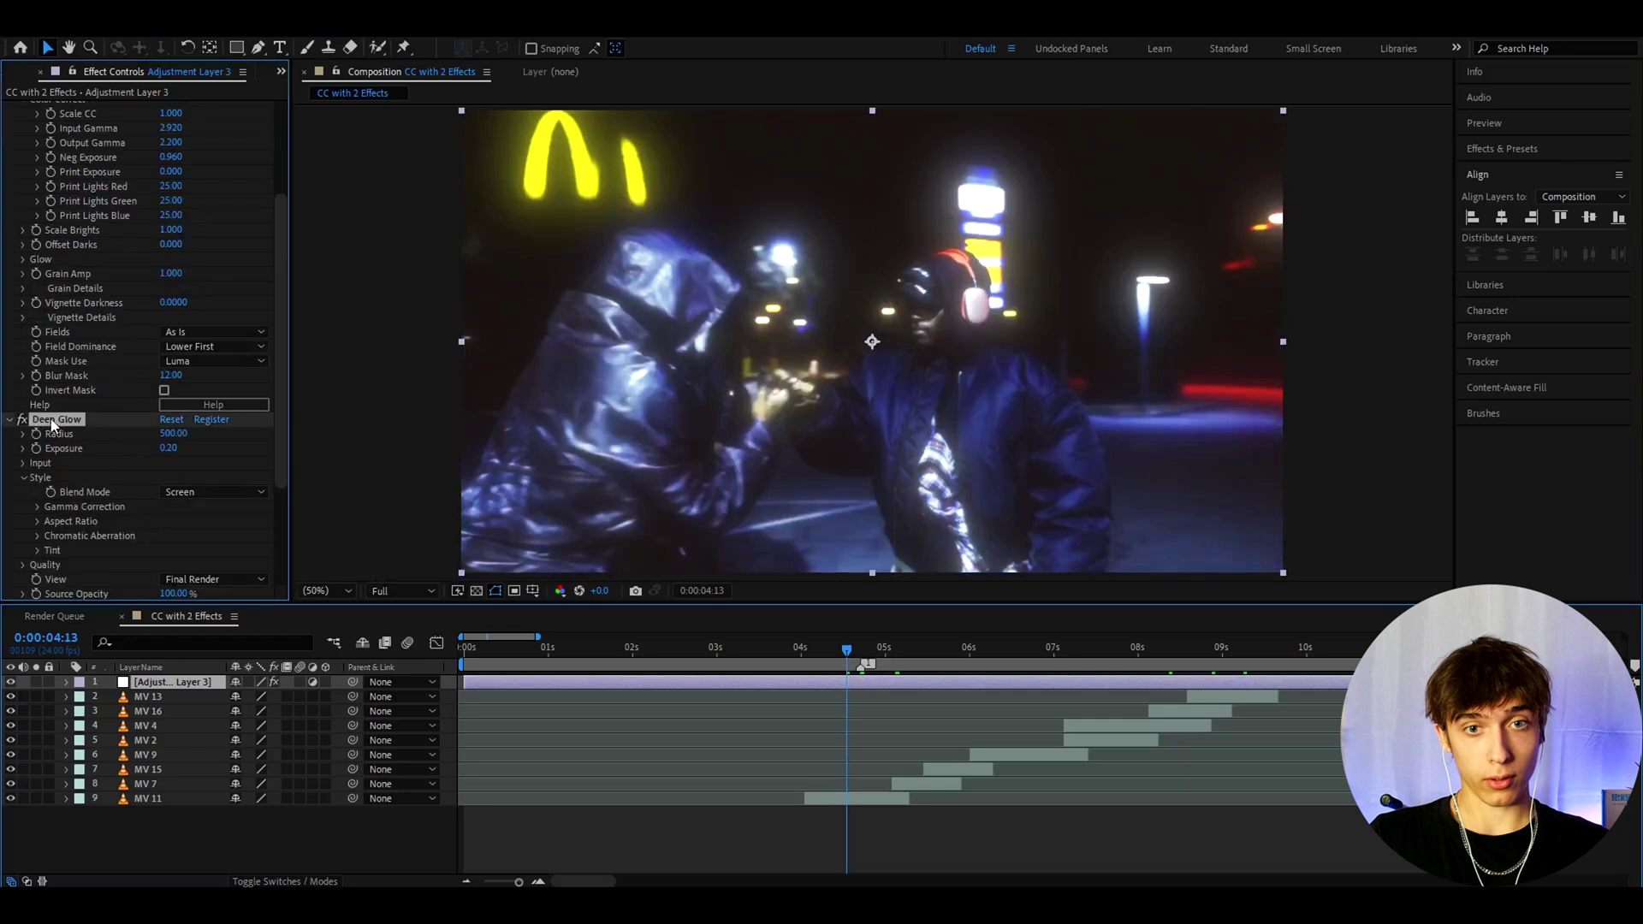
pyautogui.scroll(4, 137, 316)
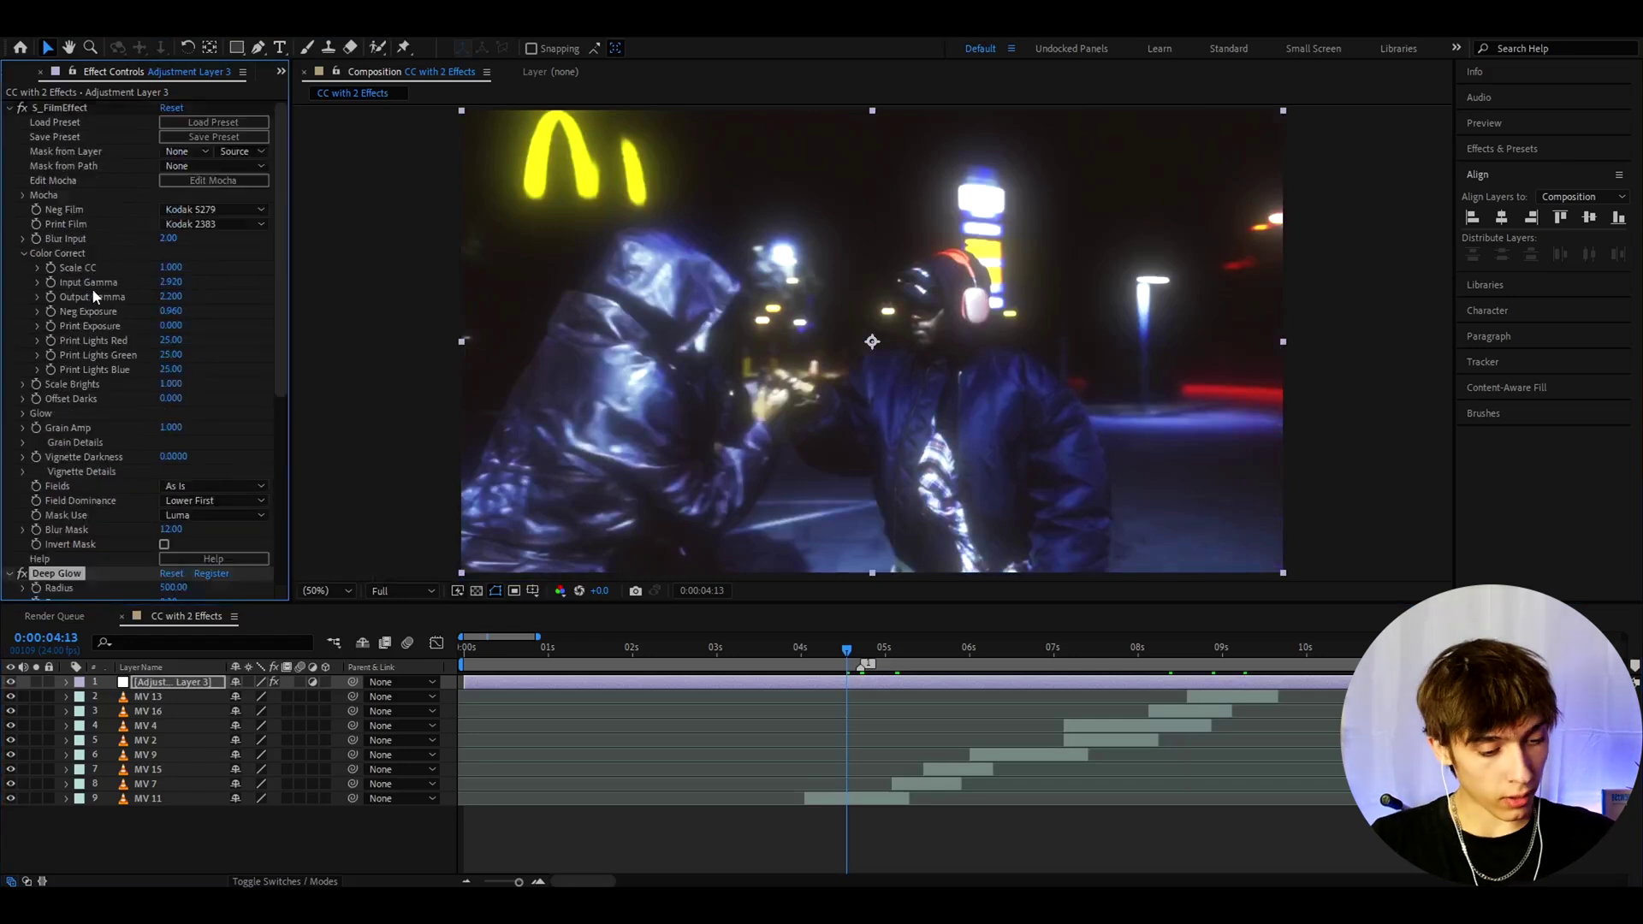
pyautogui.scroll(-1, 65, 368)
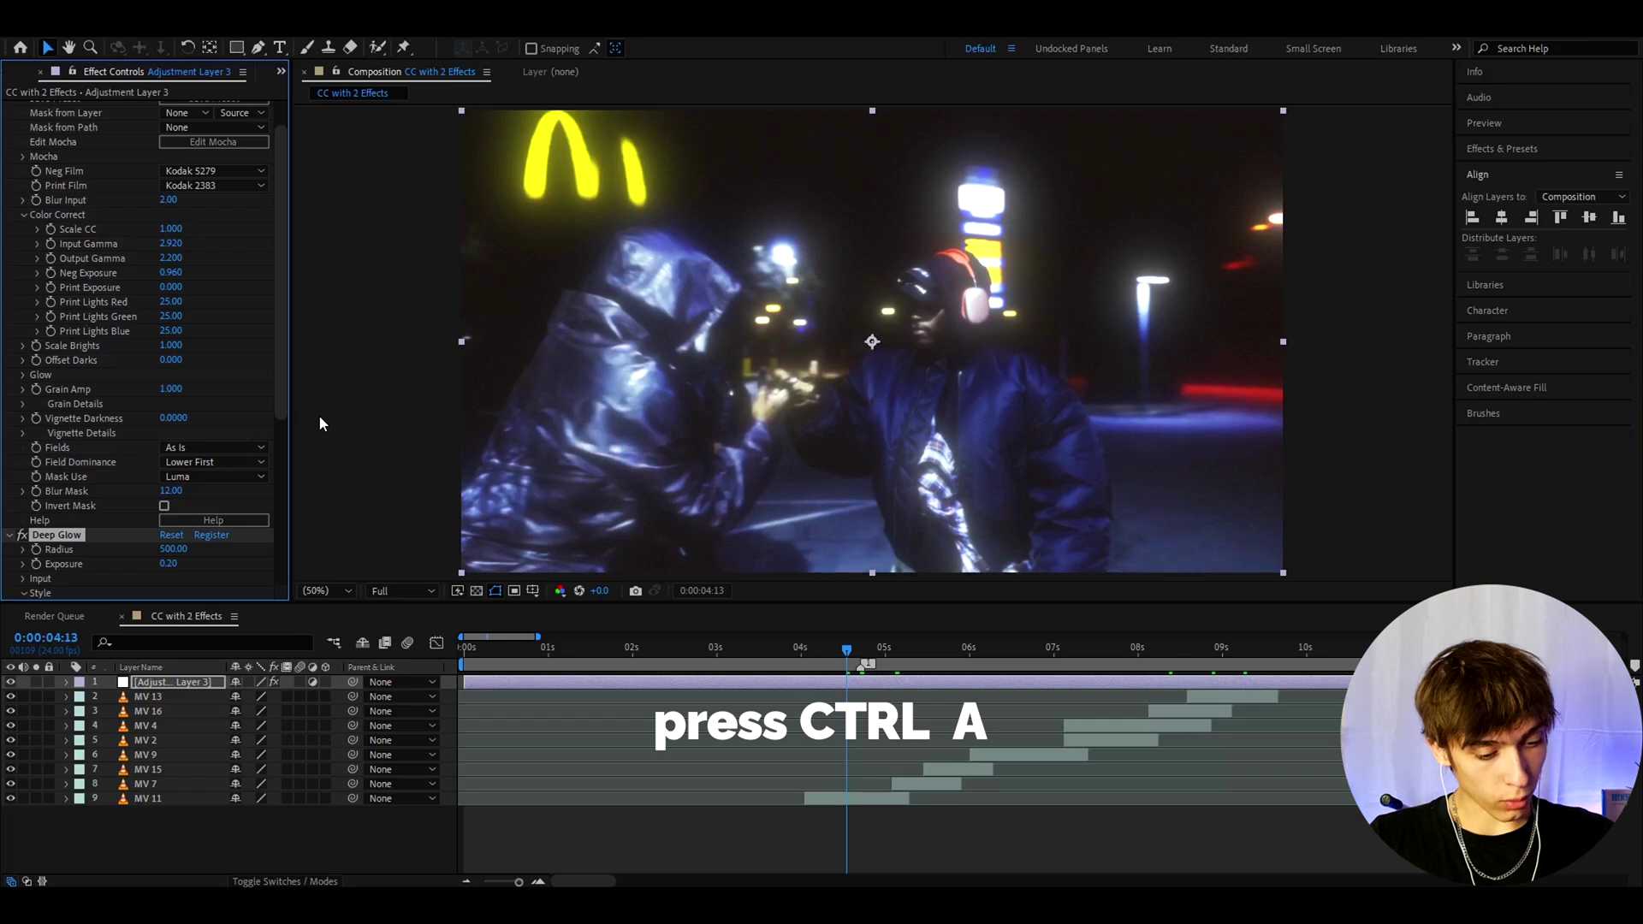
# Save the adjustment layer's effects as animation preset 'CC 2 effects' in the User Presets folder.
pyautogui.scroll(1, 77, 351)
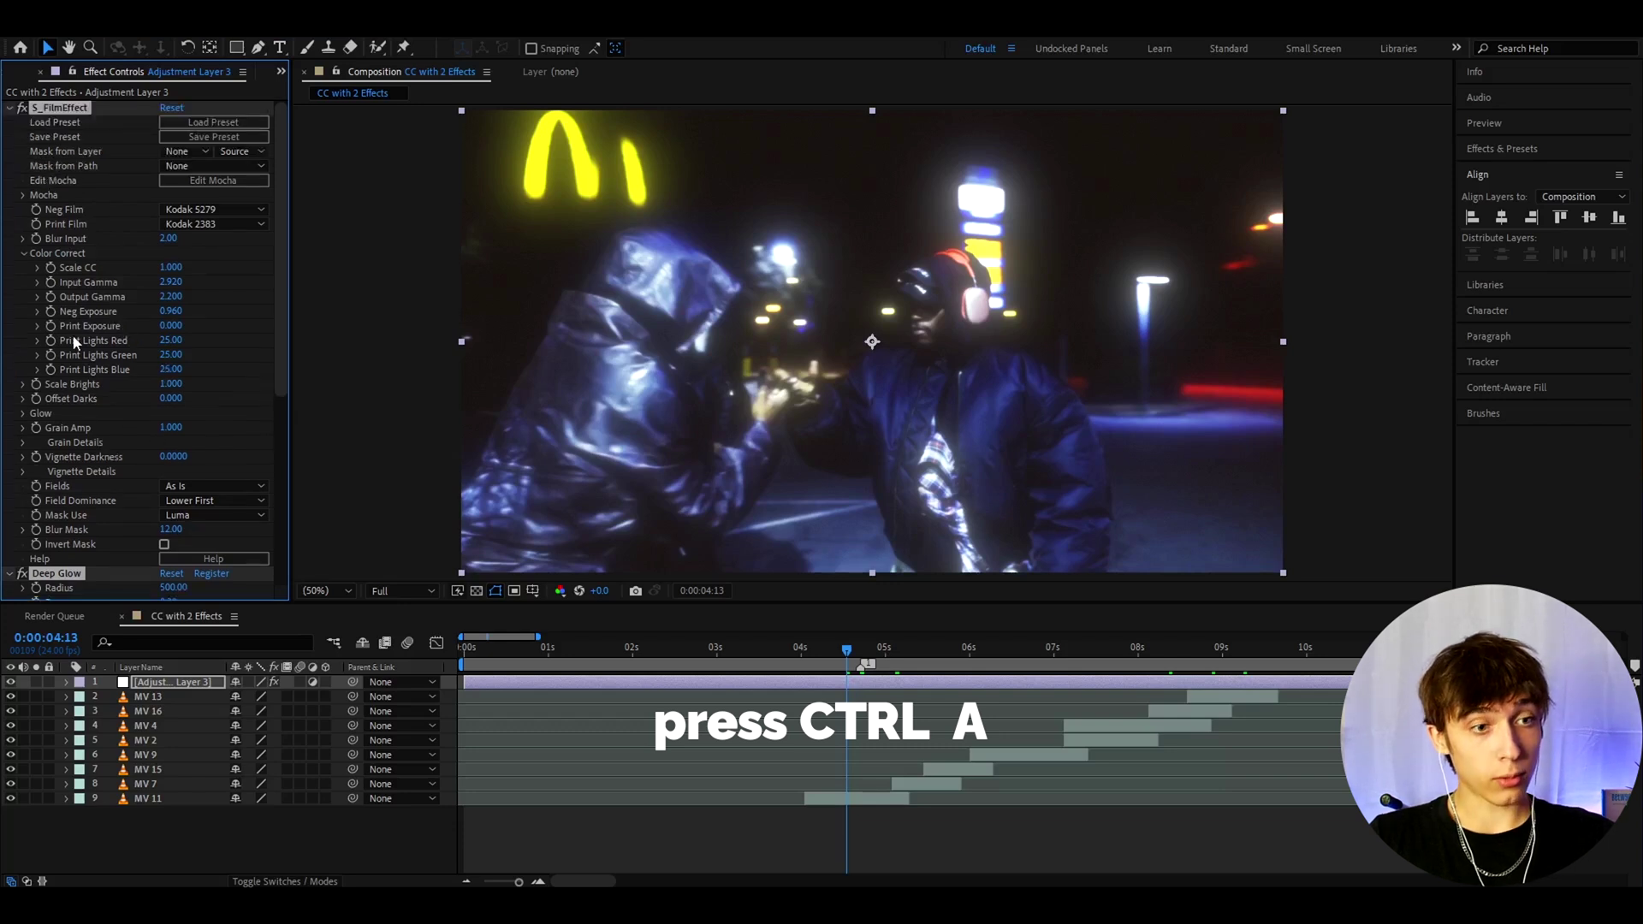
pyautogui.click(219, 26)
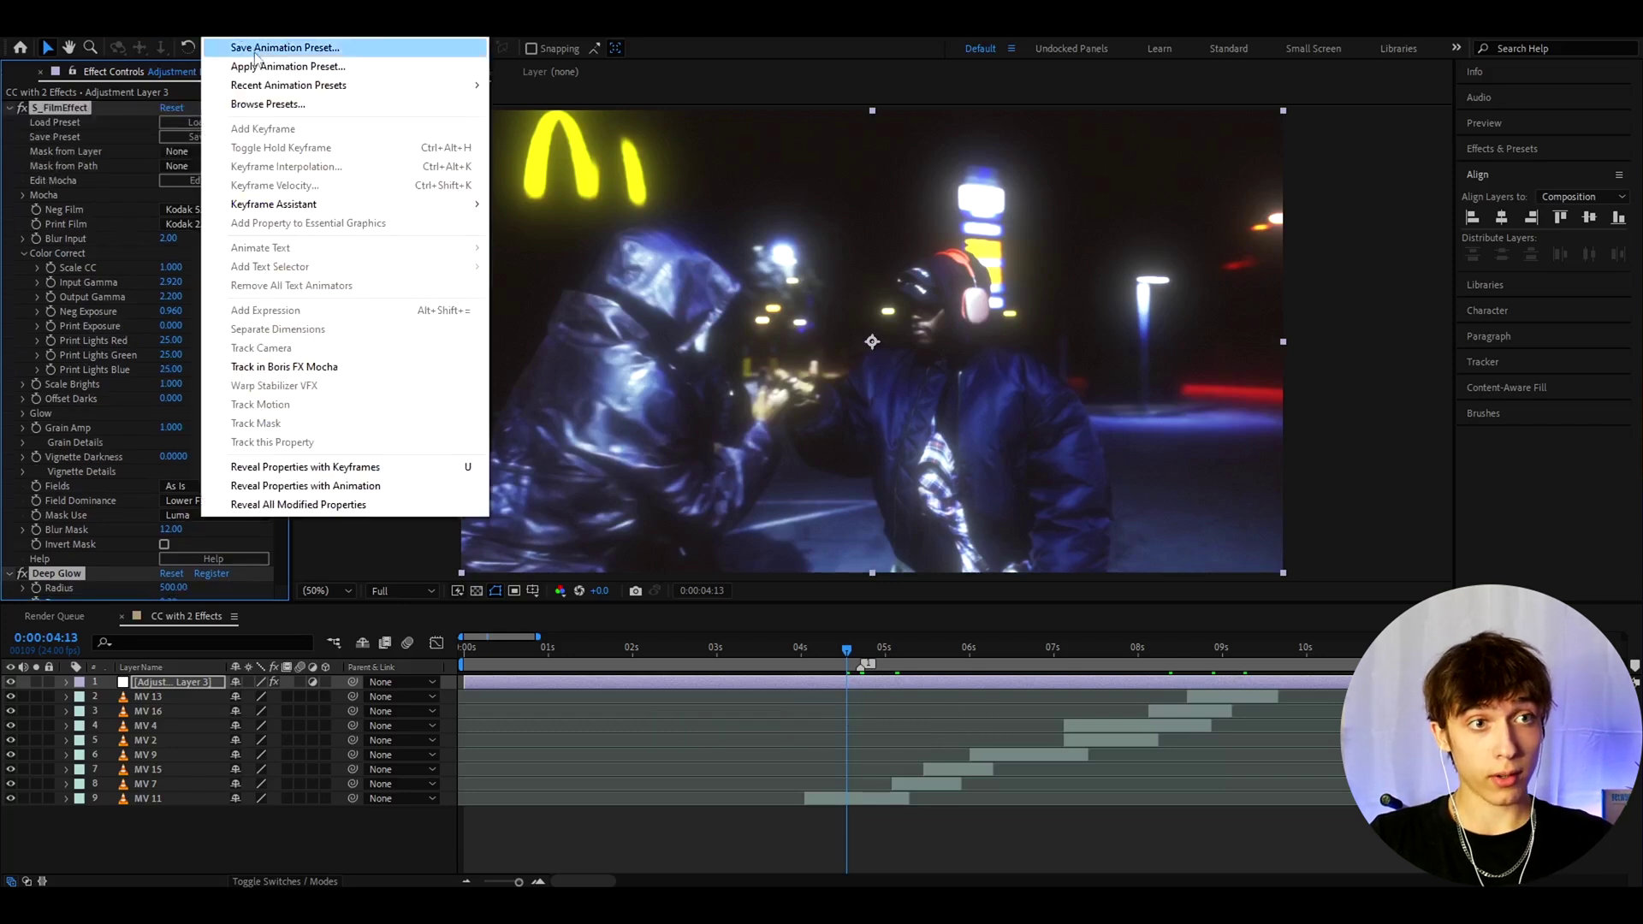
pyautogui.click(256, 44)
pyautogui.click(952, 302)
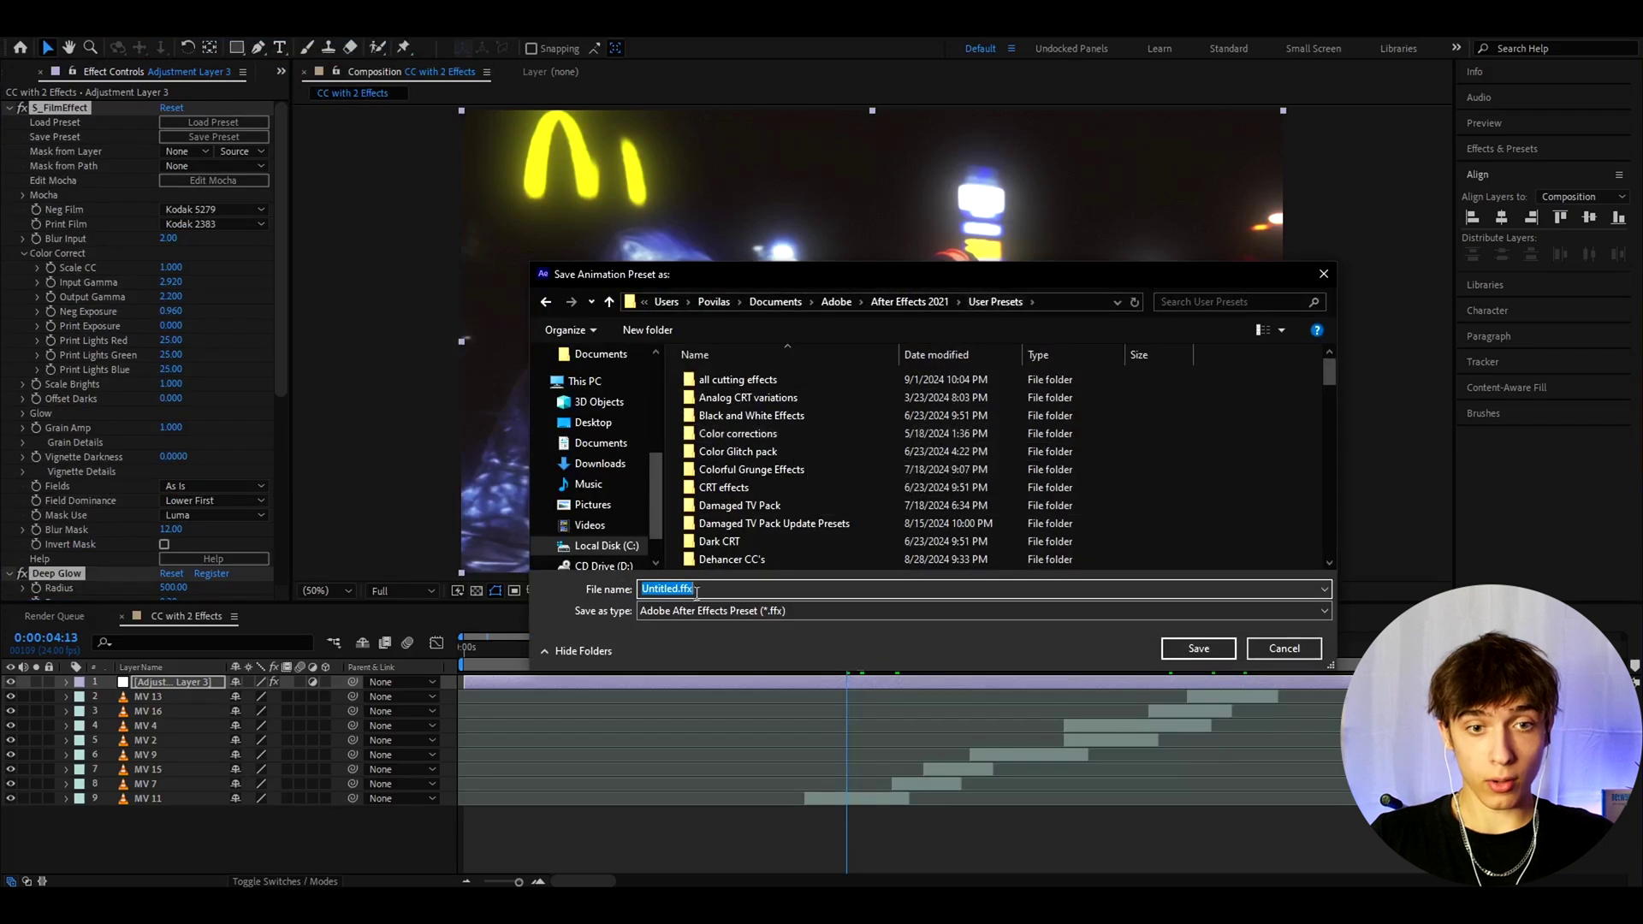
pyautogui.write('CC')
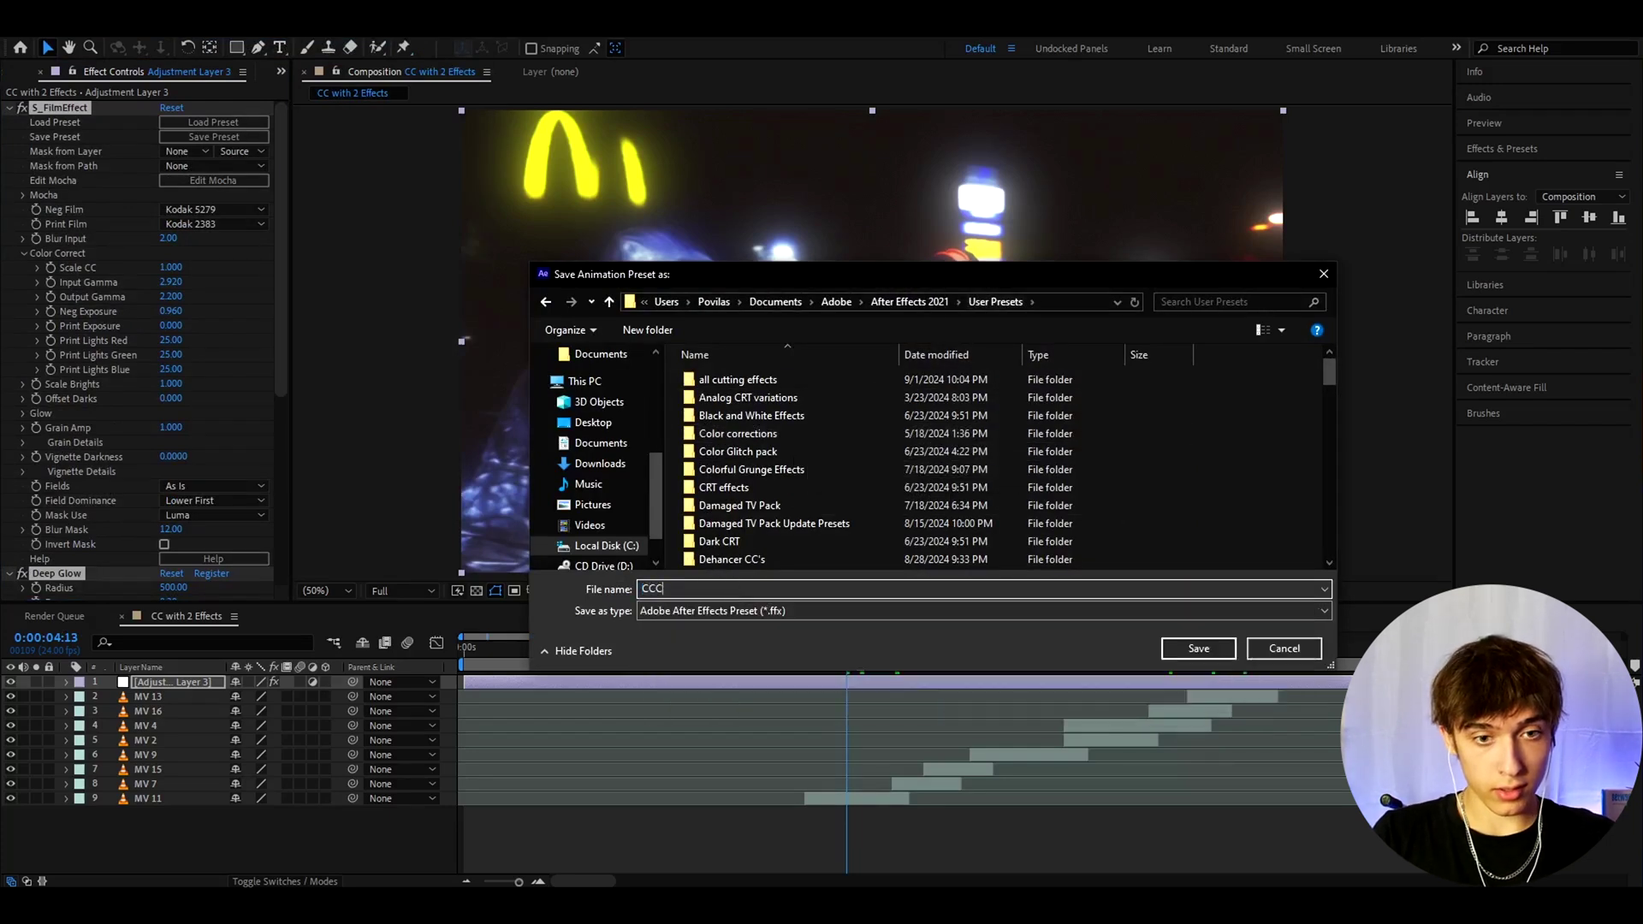
pyautogui.write(' 2')
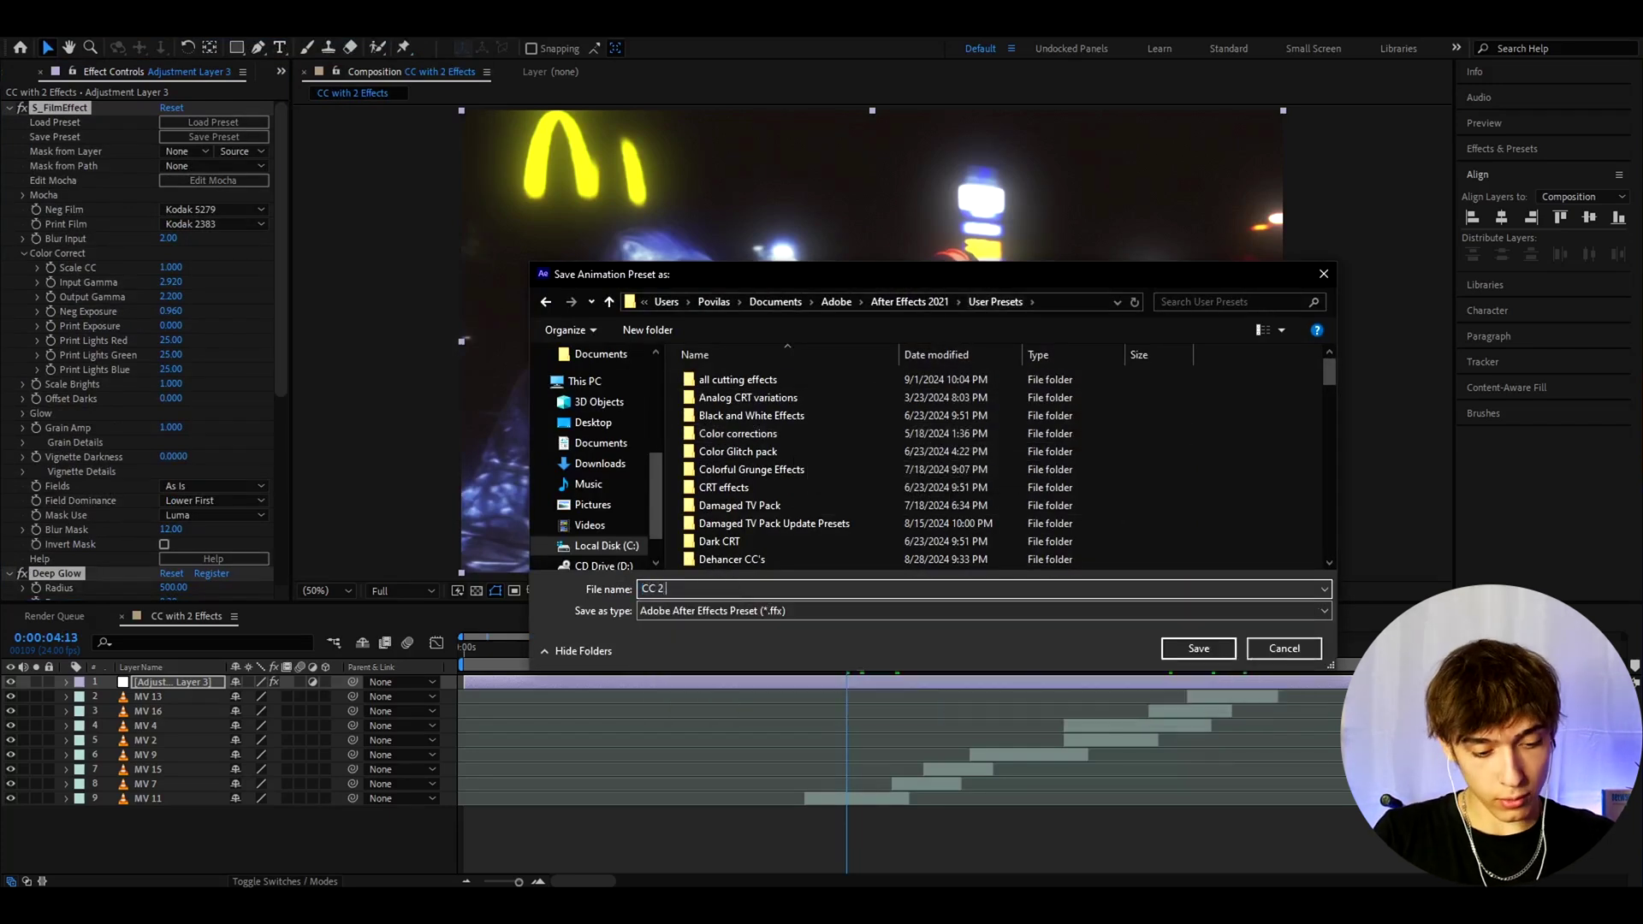
pyautogui.write('effects')
pyautogui.click(1199, 648)
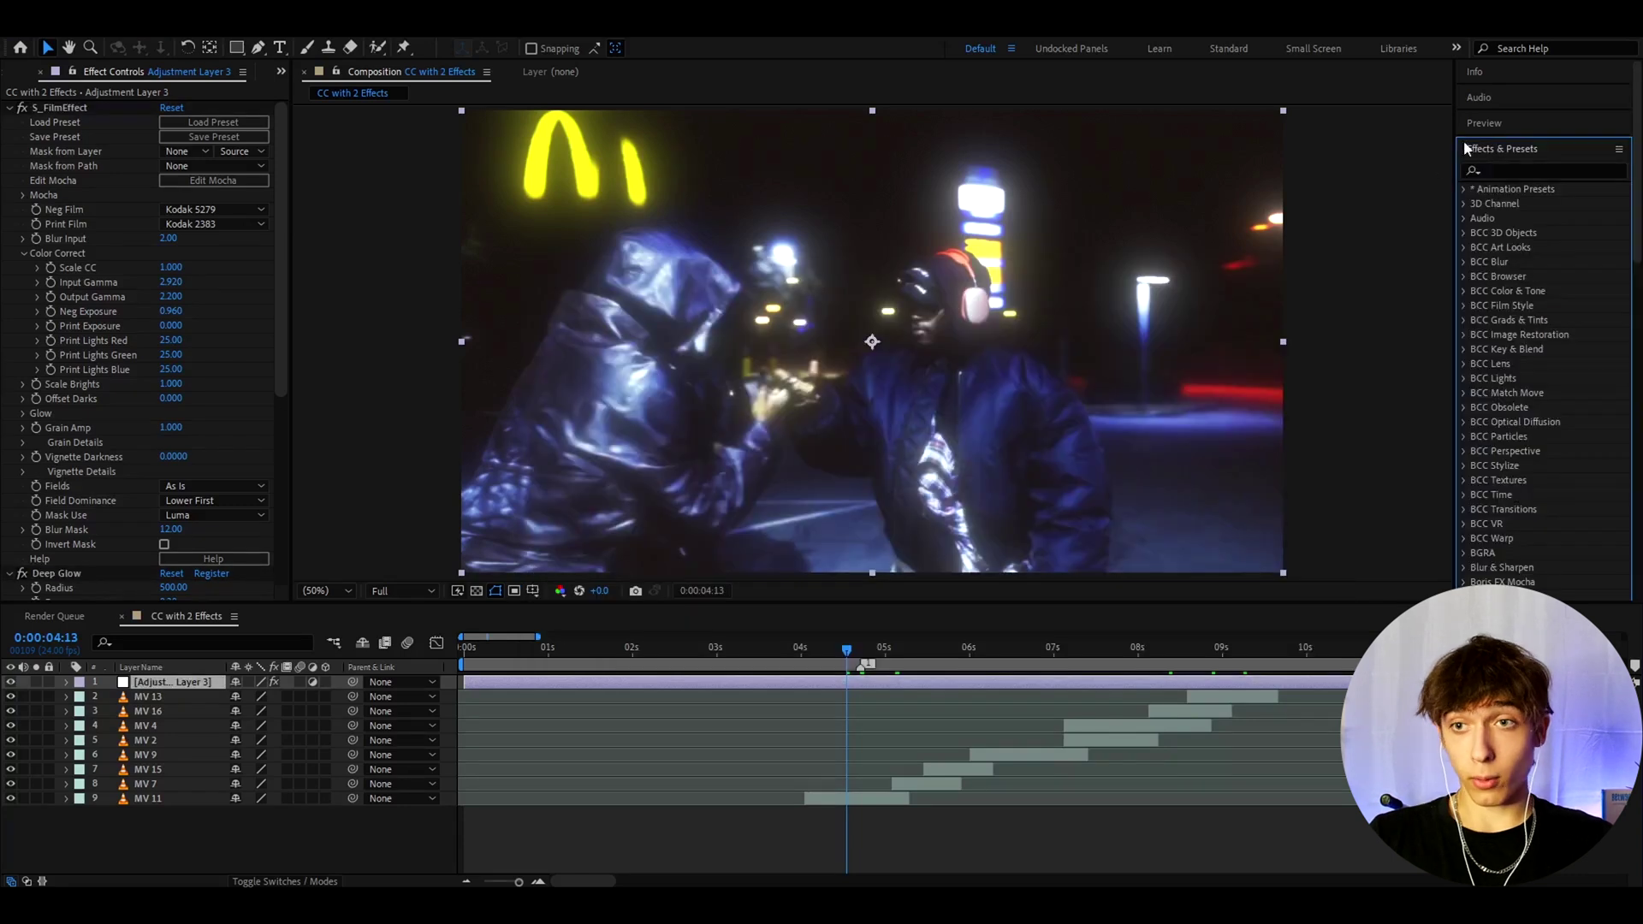
# Search 'cc 2 e' in Effects & Presets and drag the CC 2 effects preset into the composition.
pyautogui.click(1499, 171)
pyautogui.write('cc with')
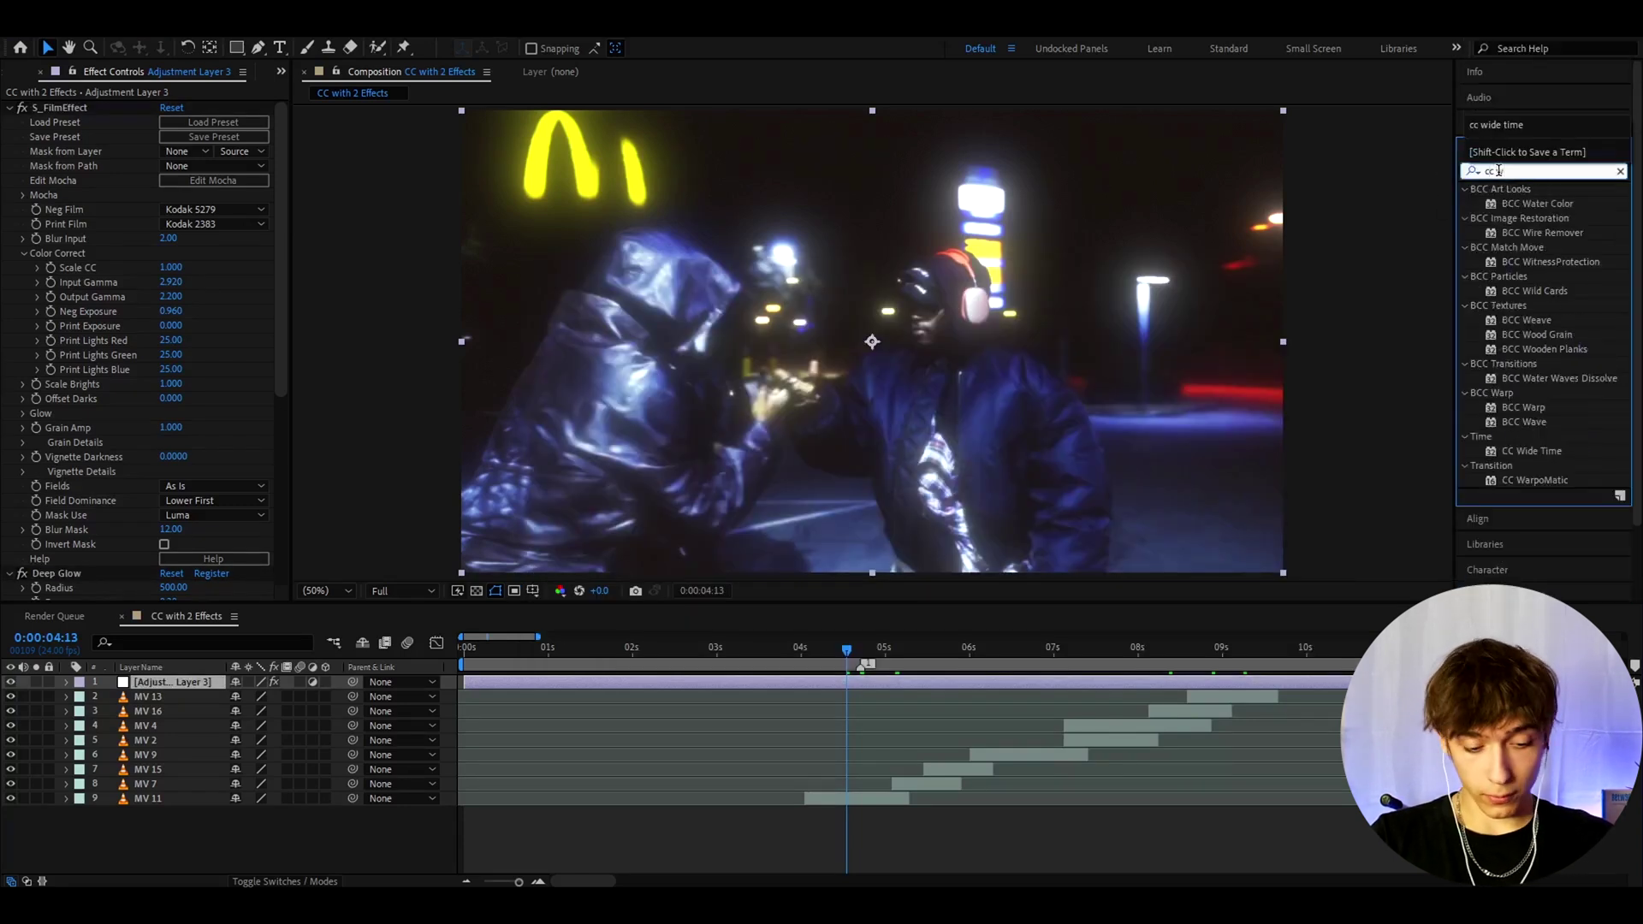
pyautogui.press('BackSpace')
pyautogui.press('BackSpace')
pyautogui.press('BackSpace')
pyautogui.press('BackSpace')
pyautogui.press('BackSpace')
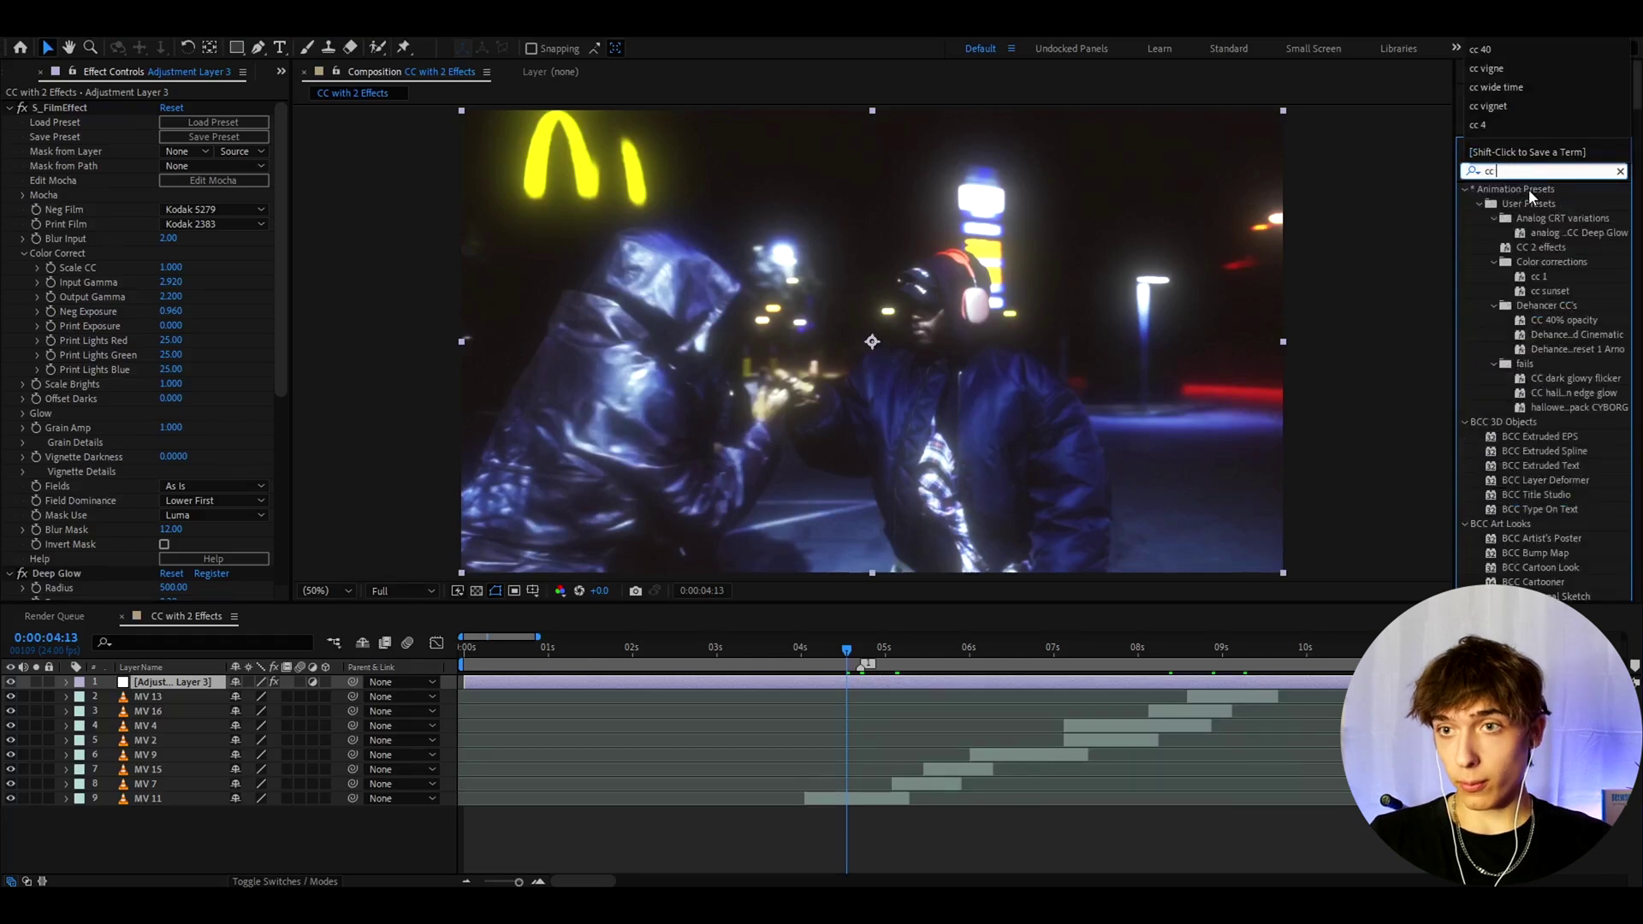
pyautogui.write('2 e')
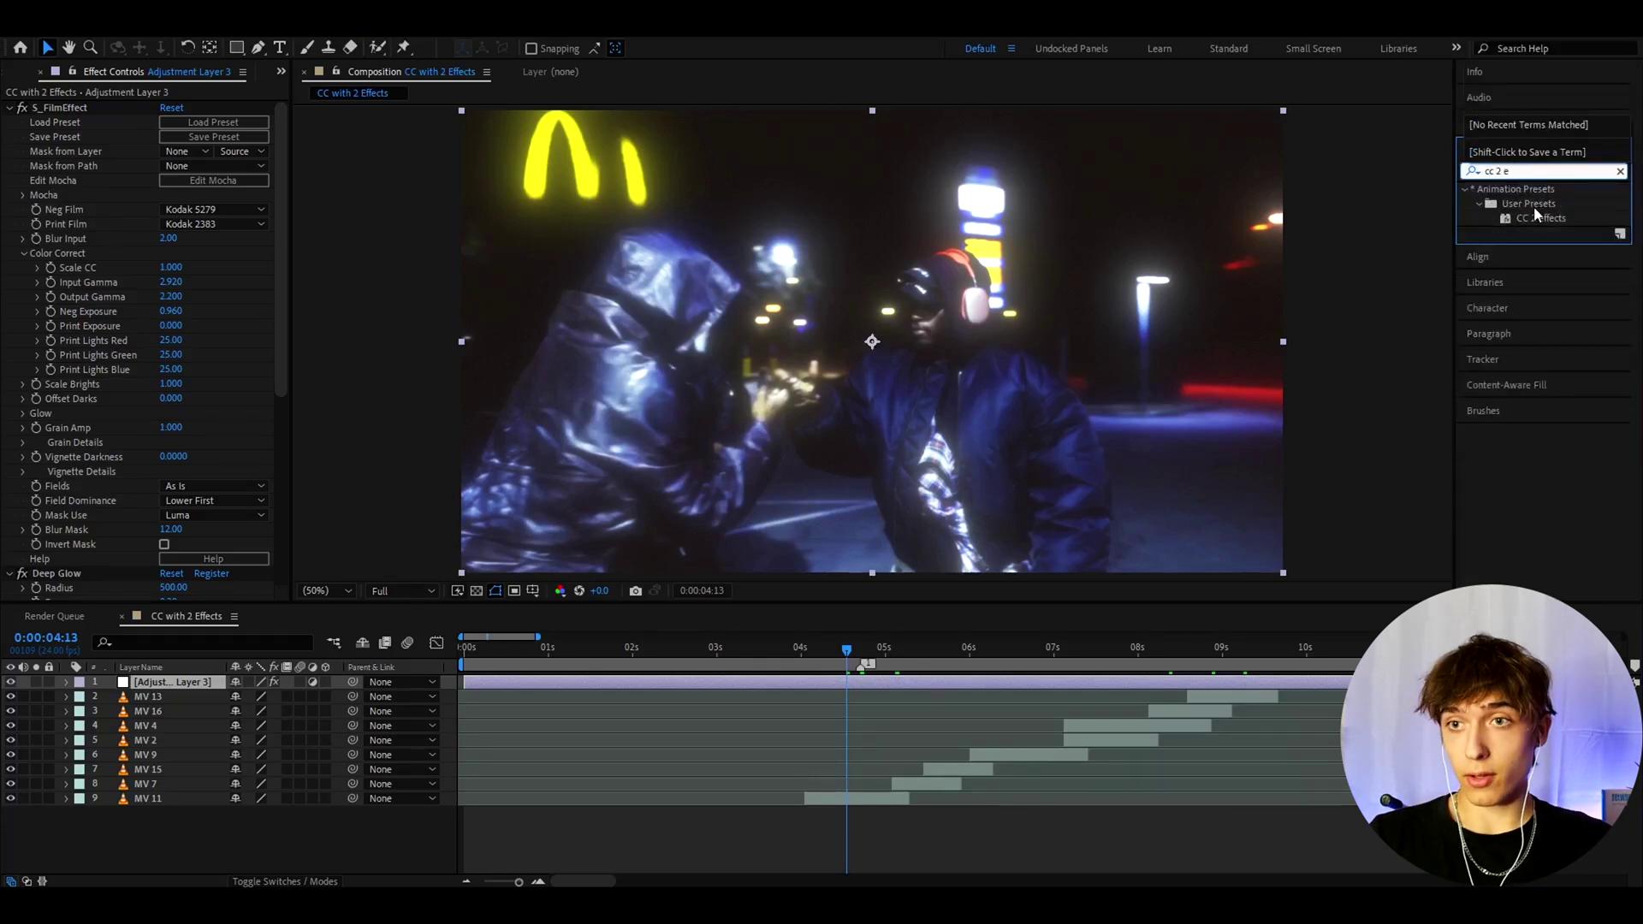
pyautogui.moveTo(1538, 217); pyautogui.dragTo(854, 685)
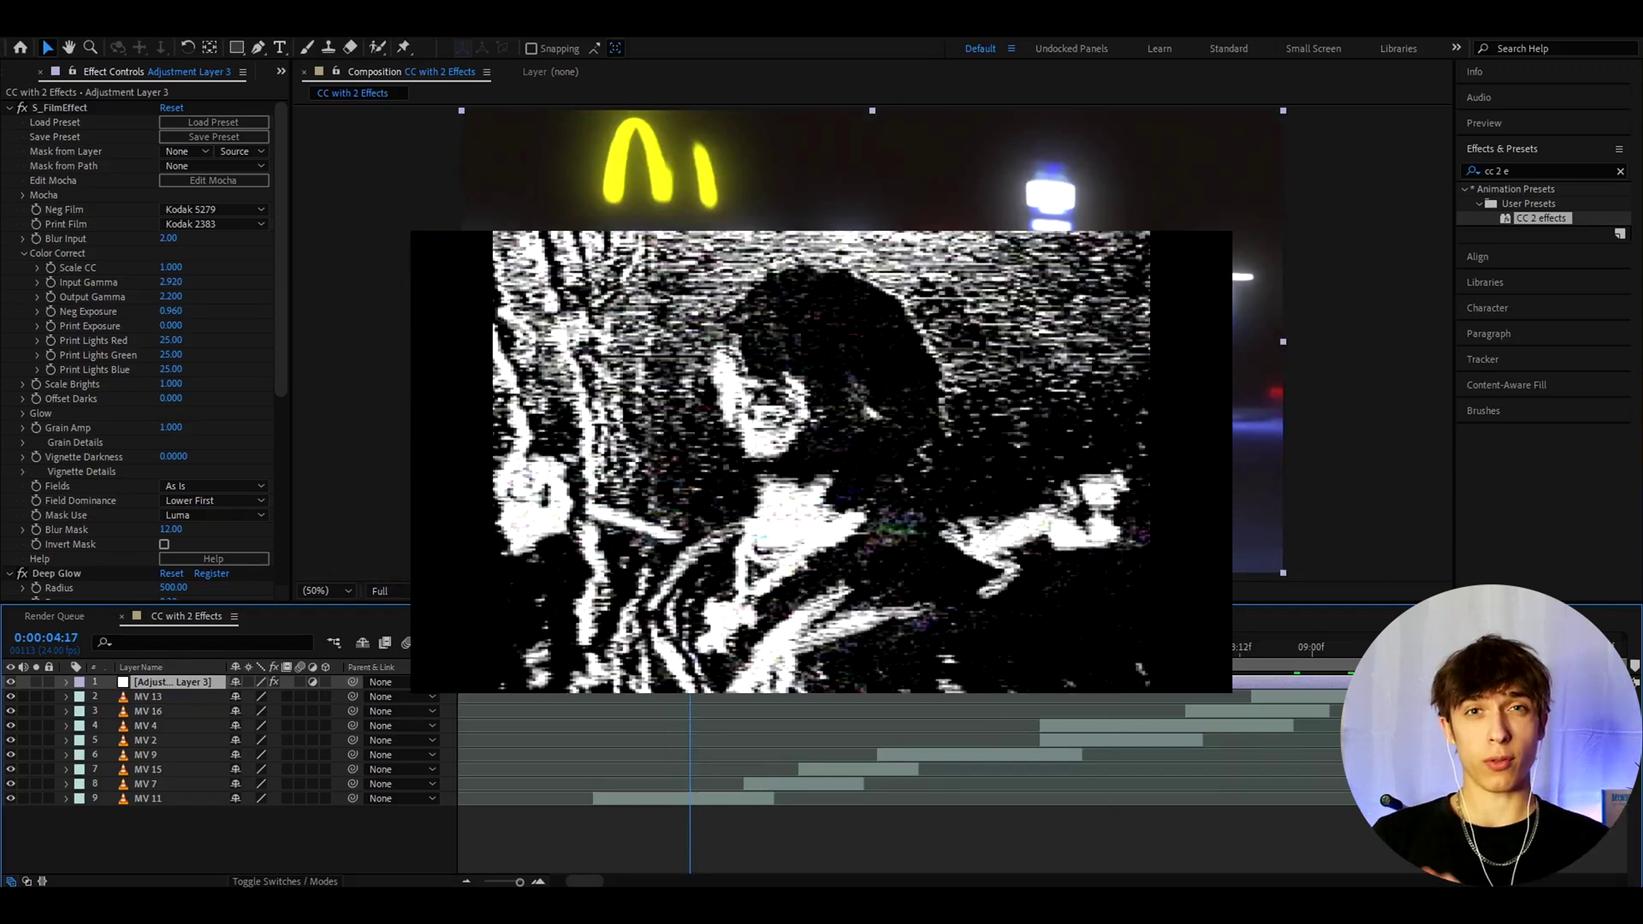
pyautogui.click(1298, 696)
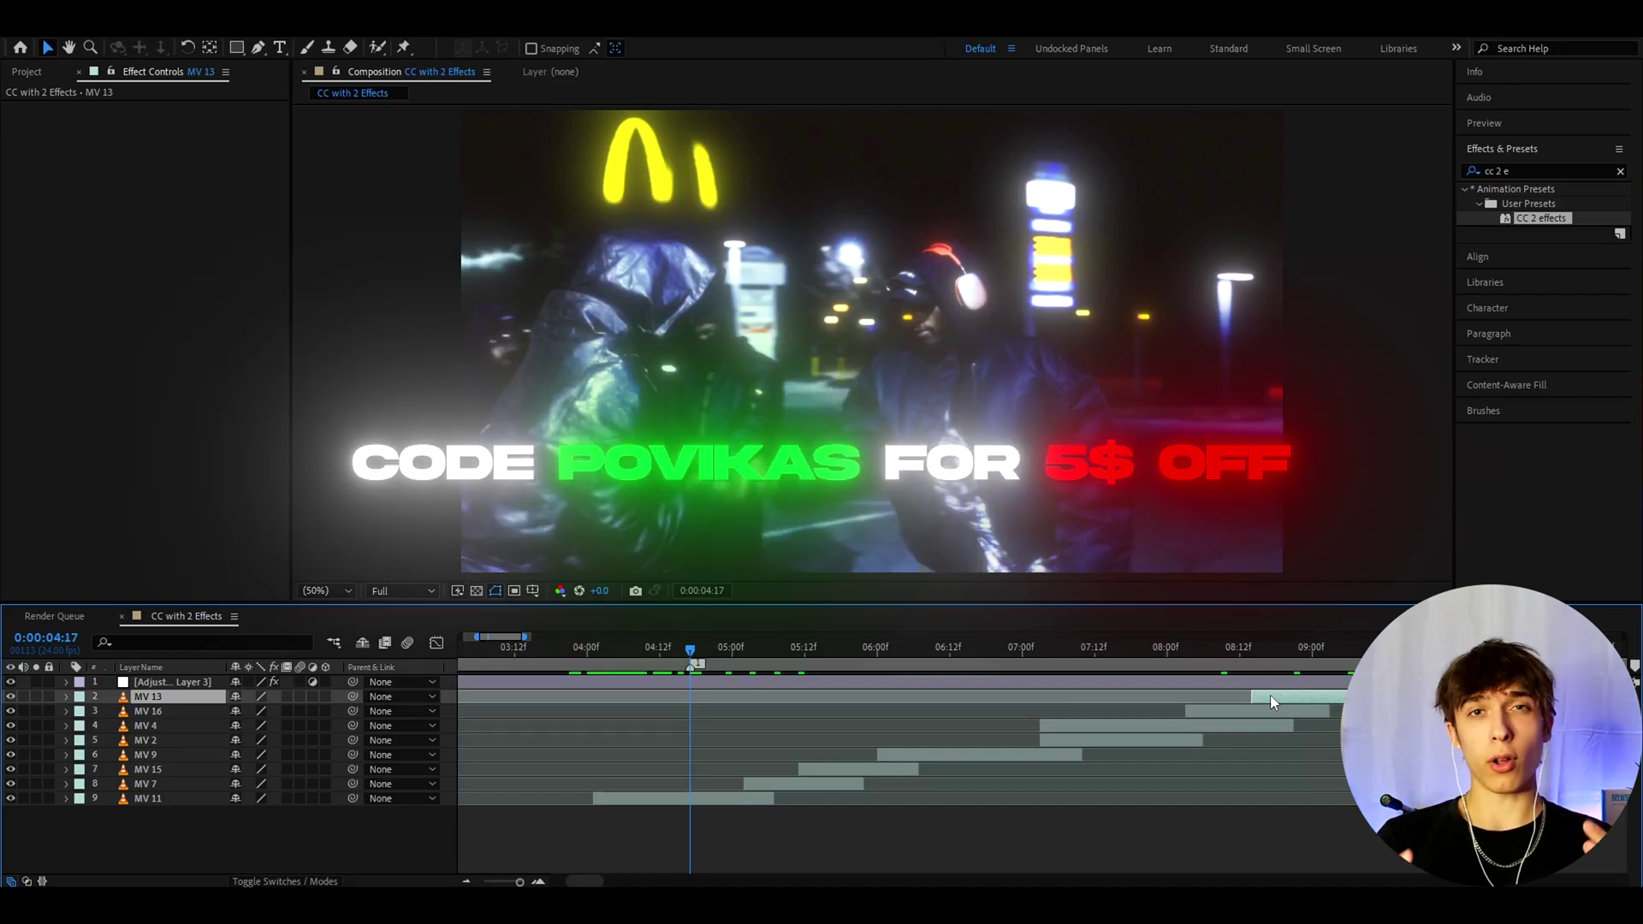
# Create Adjustment Layer 4 and apply the Opium 13 V3 preset to it.
pyautogui.hotkey('ctrl', 'alt', 'y')
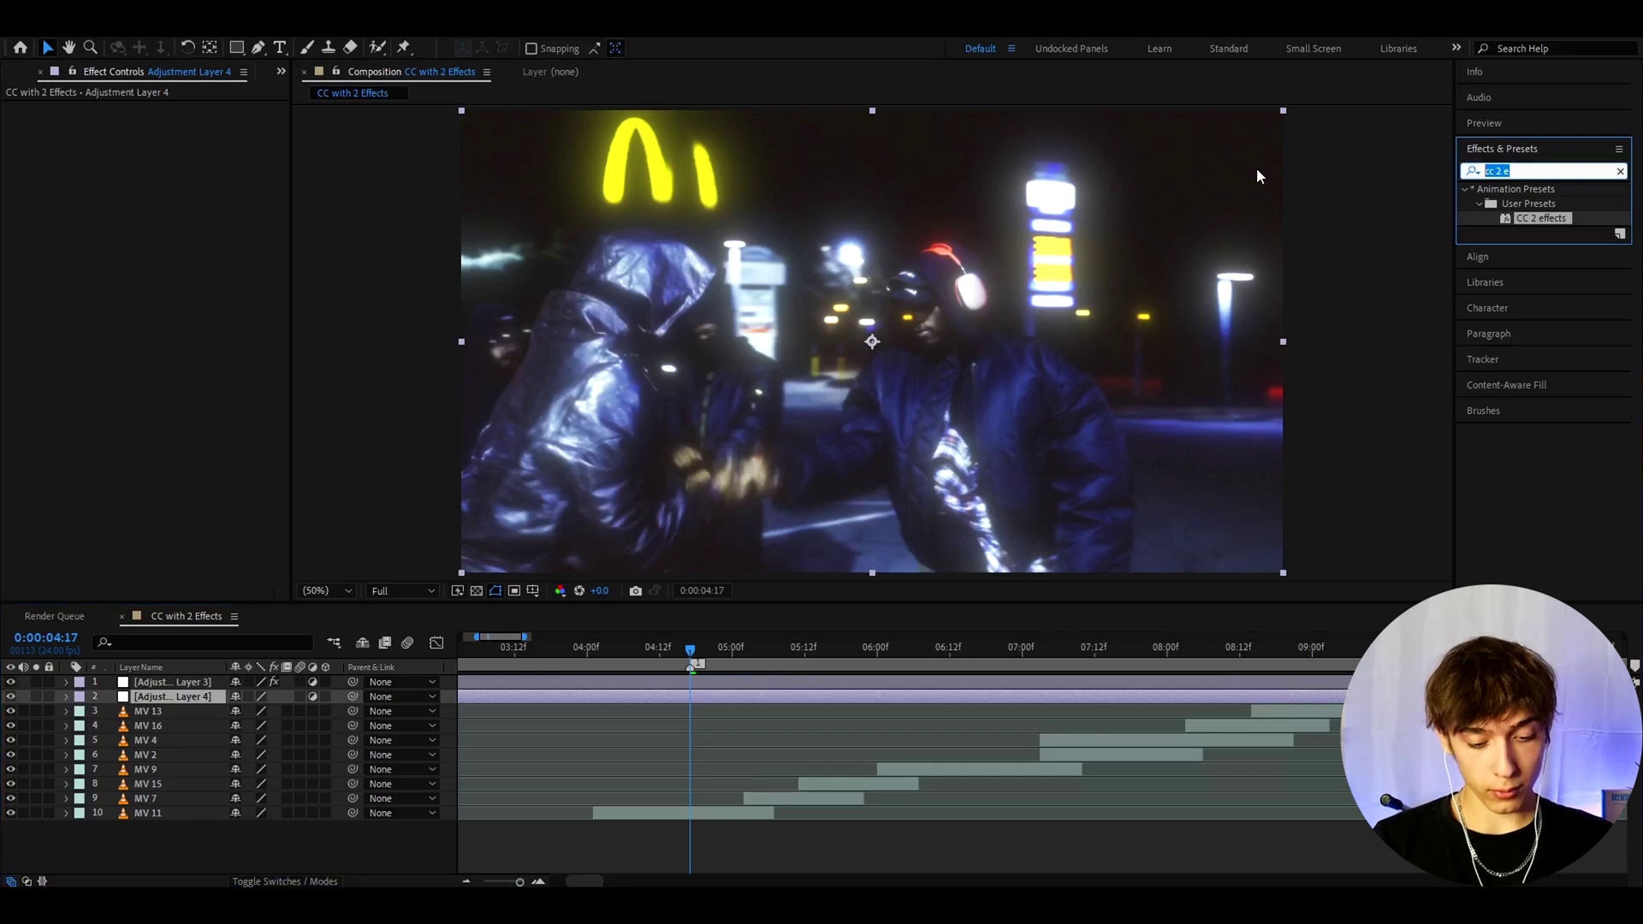
pyautogui.write('oi')
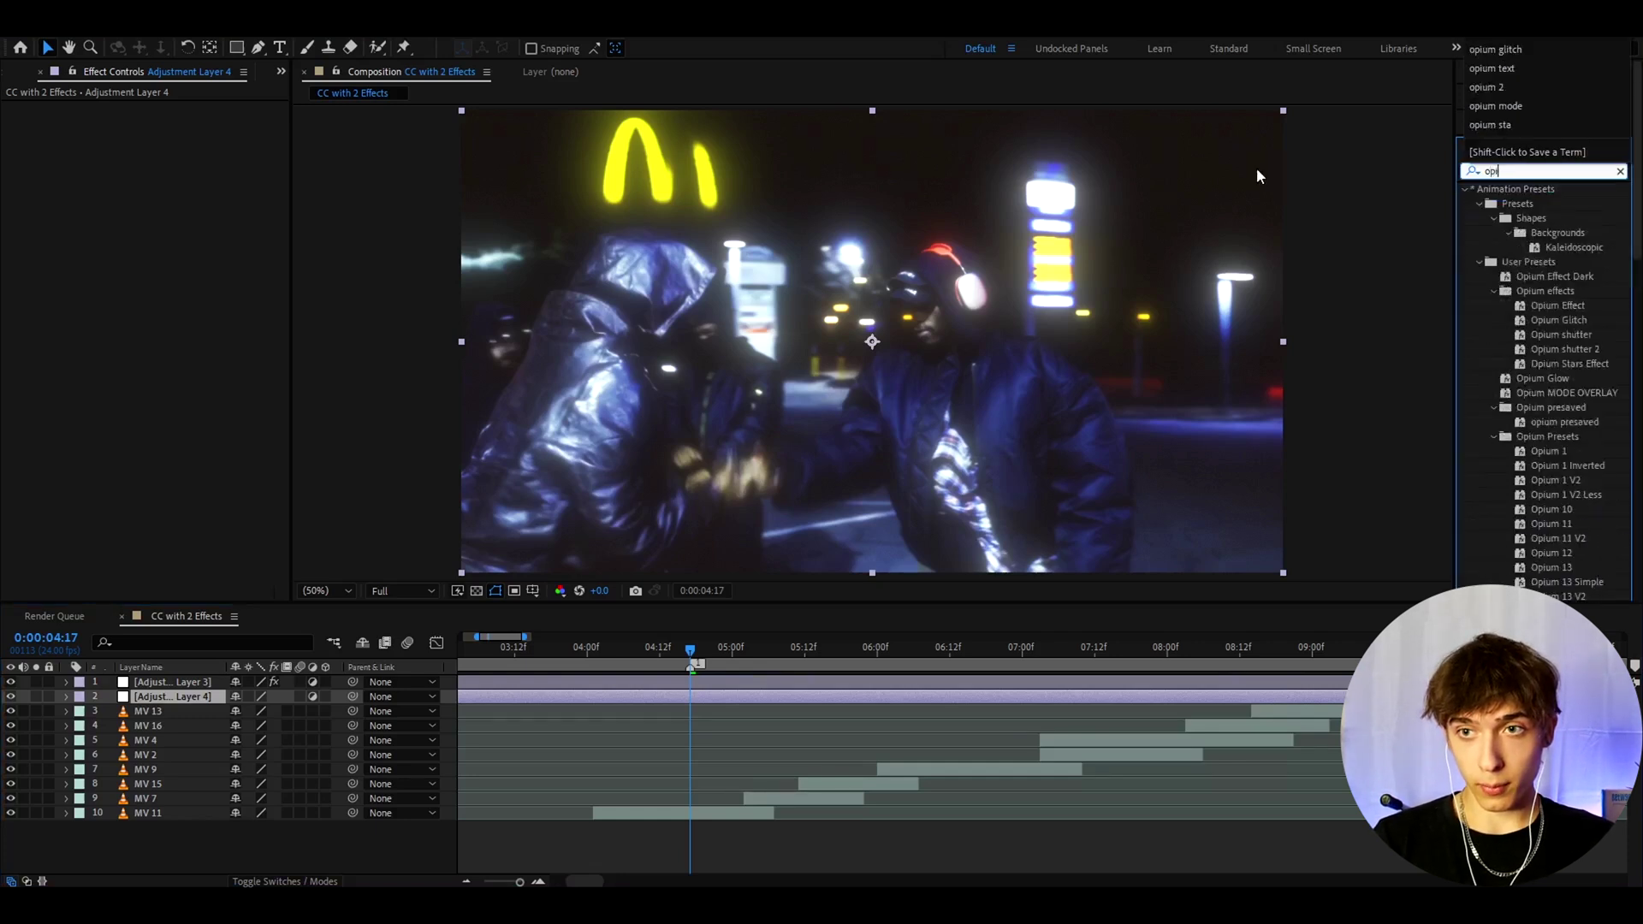
pyautogui.scroll(-6, 1549, 346)
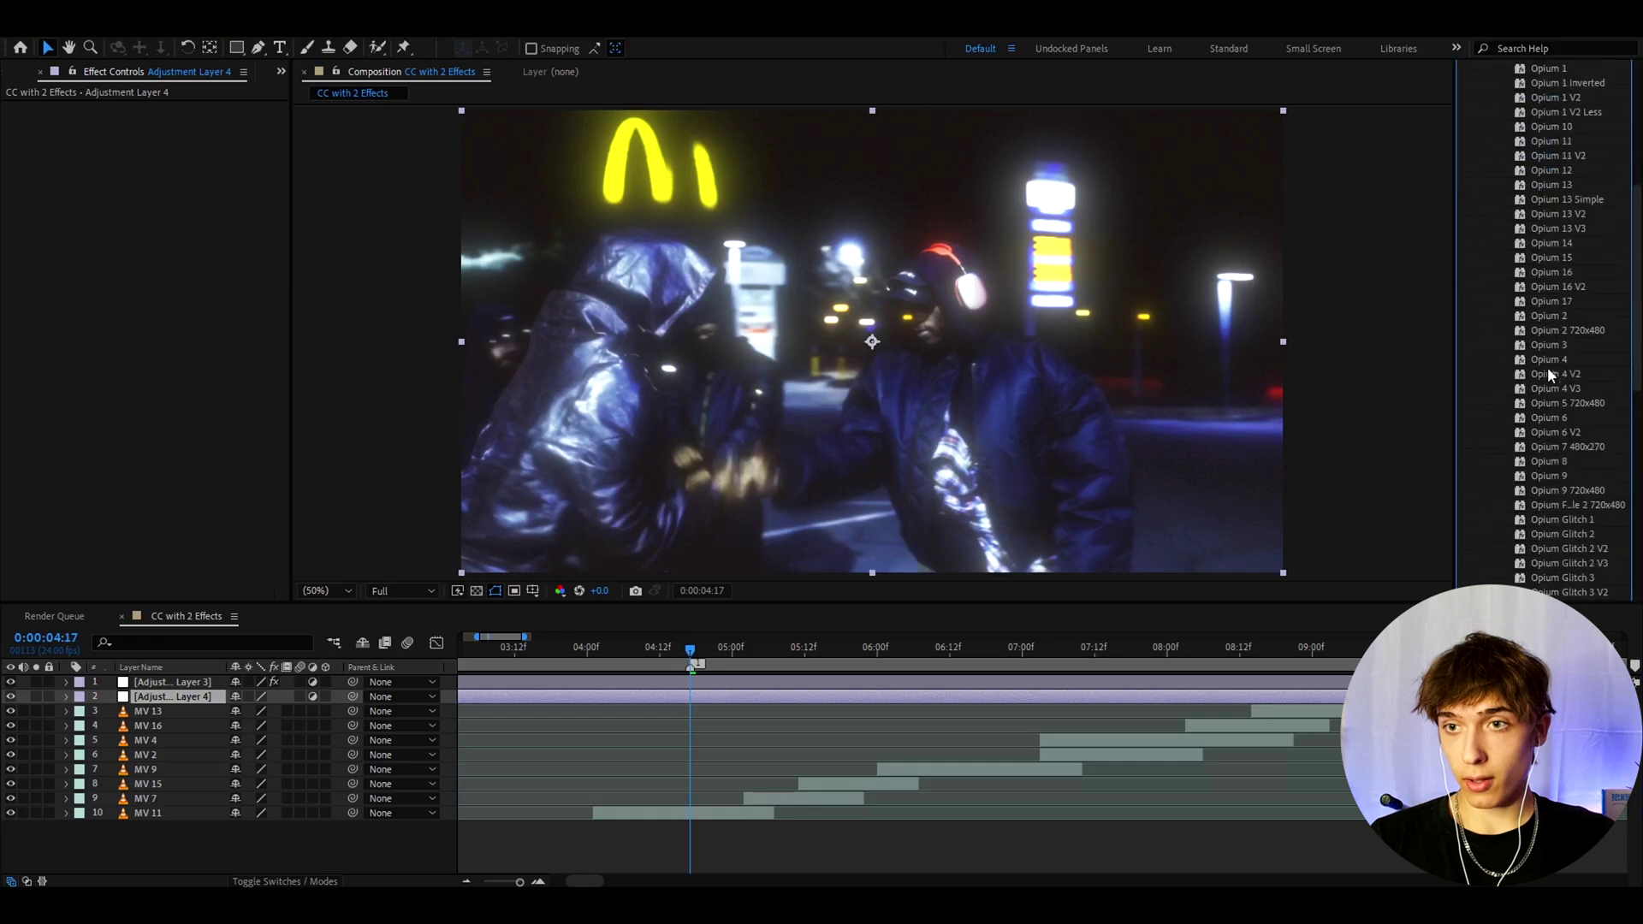
pyautogui.scroll(3, 1554, 342)
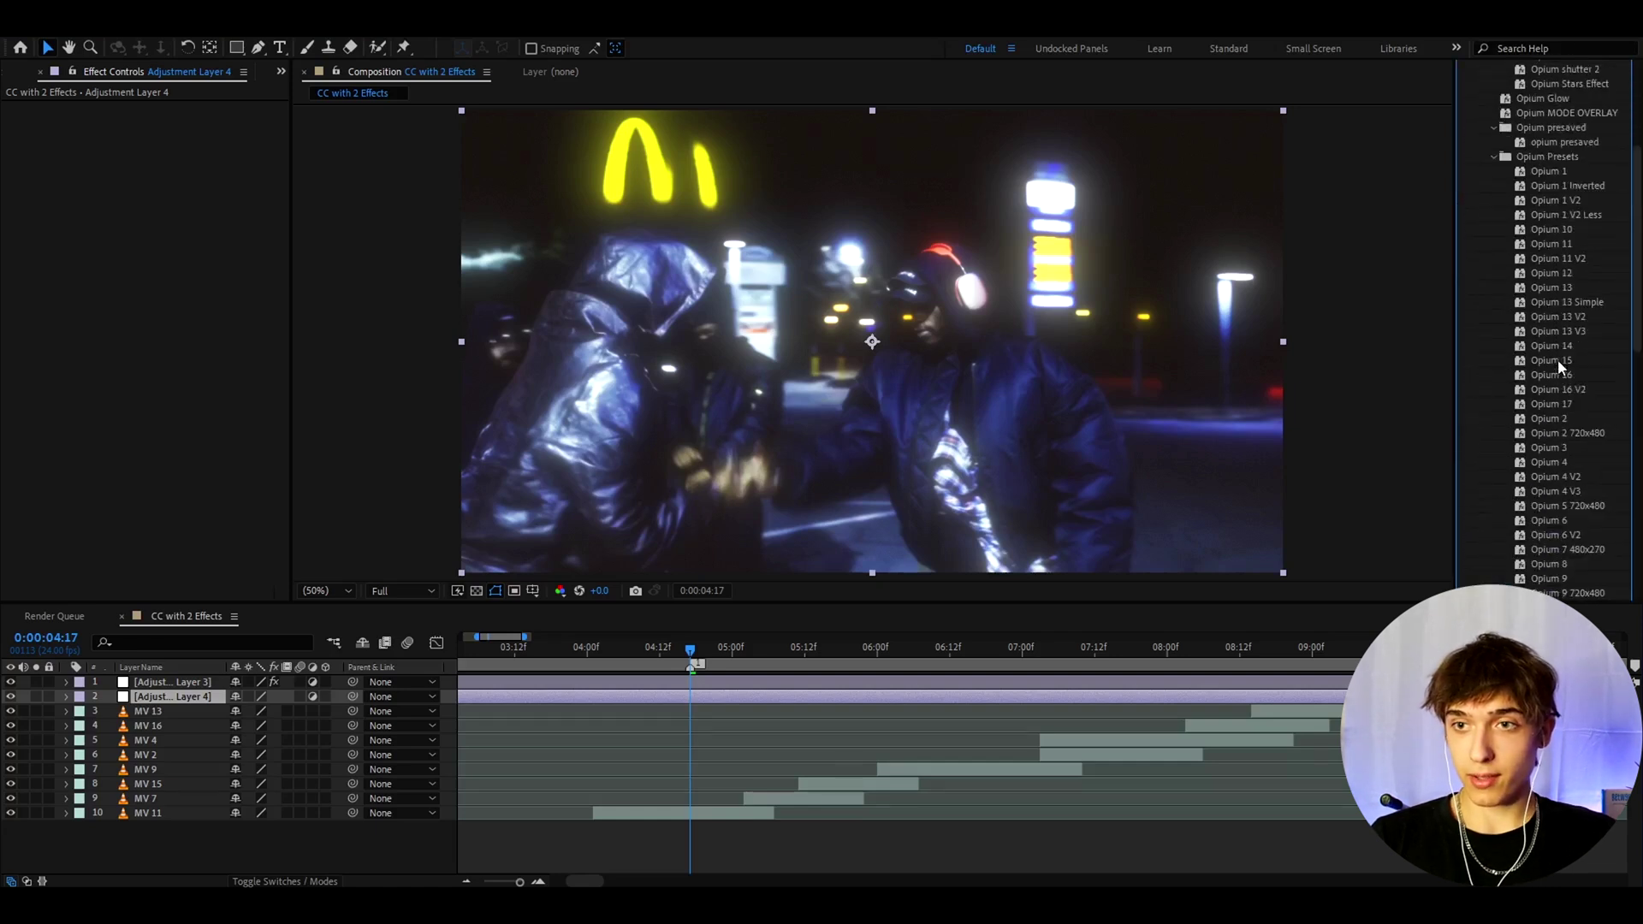
pyautogui.scroll(-3, 1557, 364)
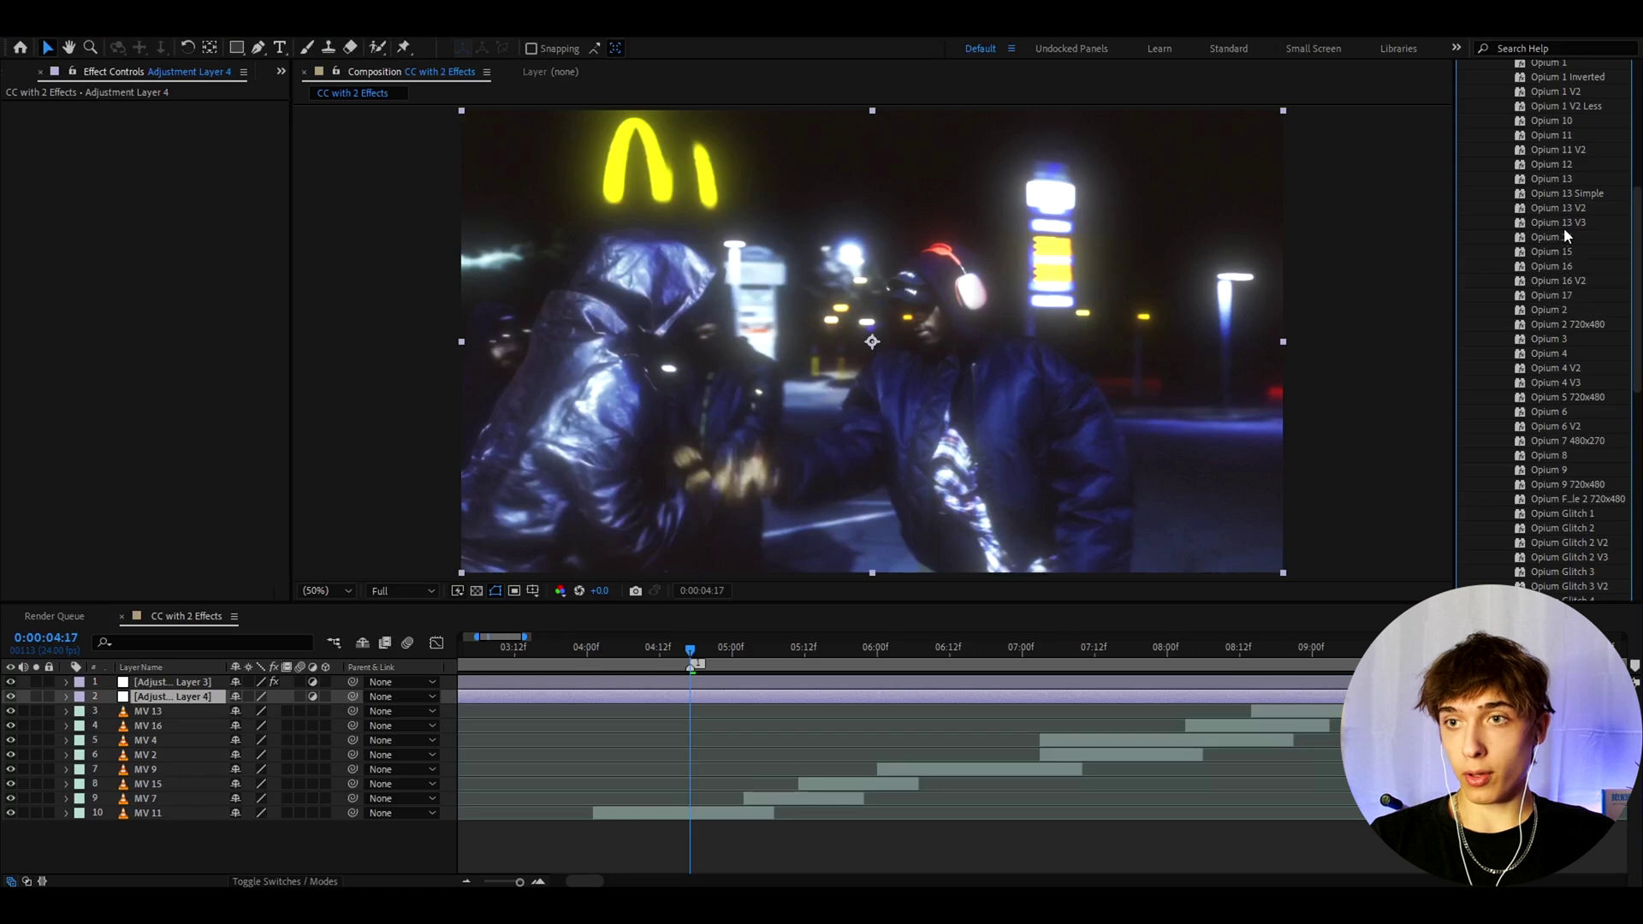
pyautogui.moveTo(1560, 222); pyautogui.dragTo(707, 695)
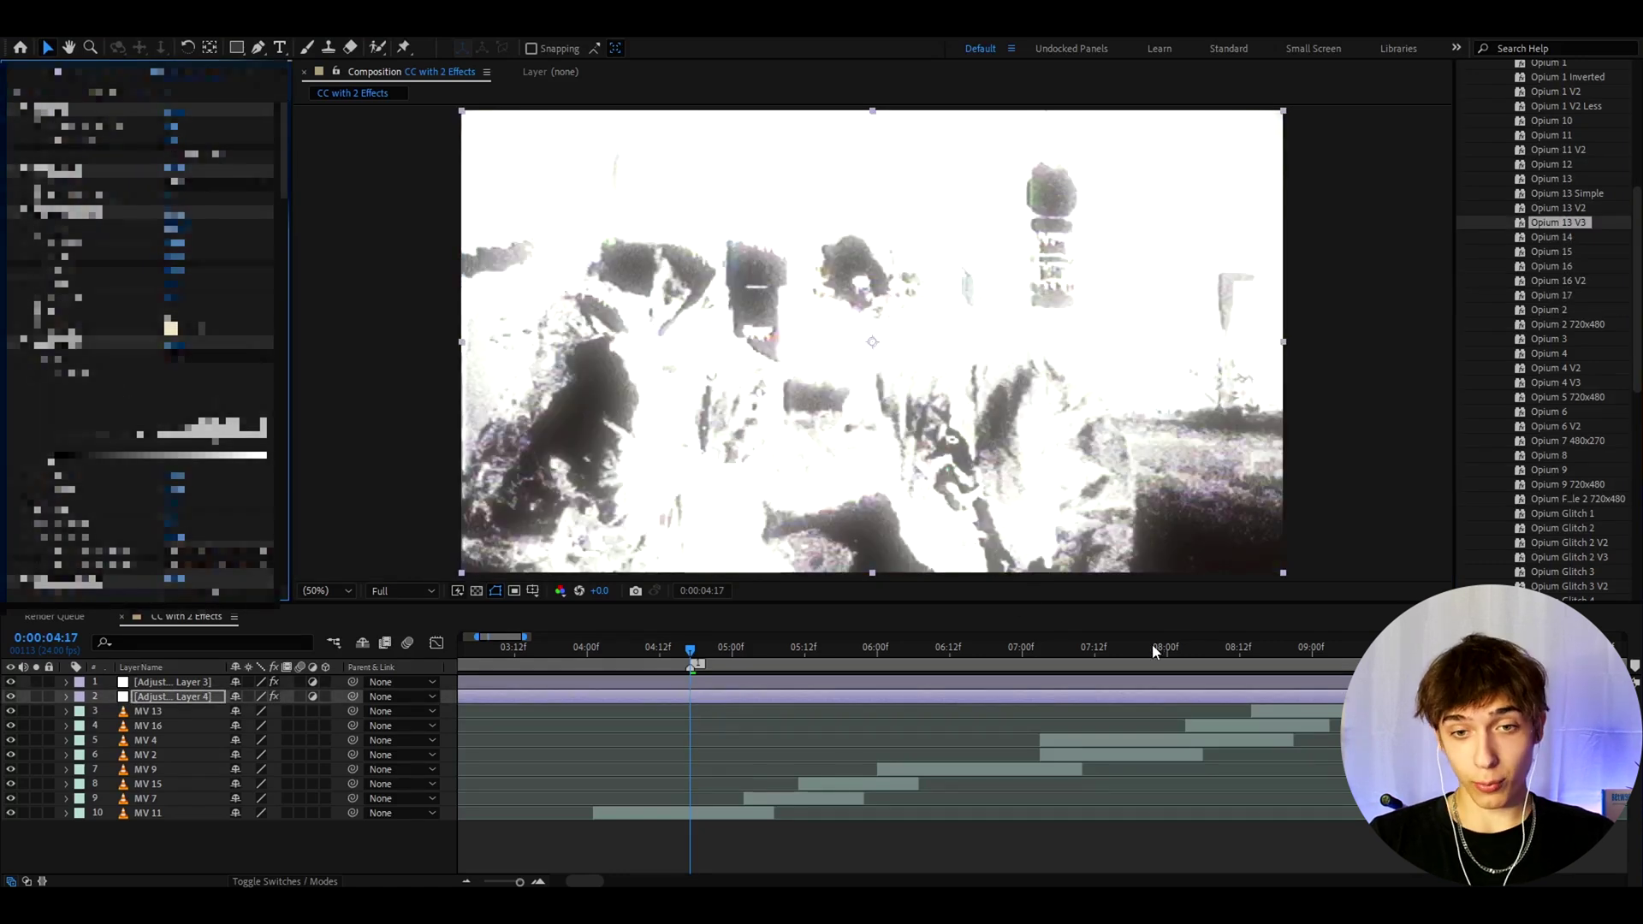
# At about 9 seconds, set Adjustment Layer 3's Deep Glow Exposure to 0.05.
pyautogui.click(1318, 650)
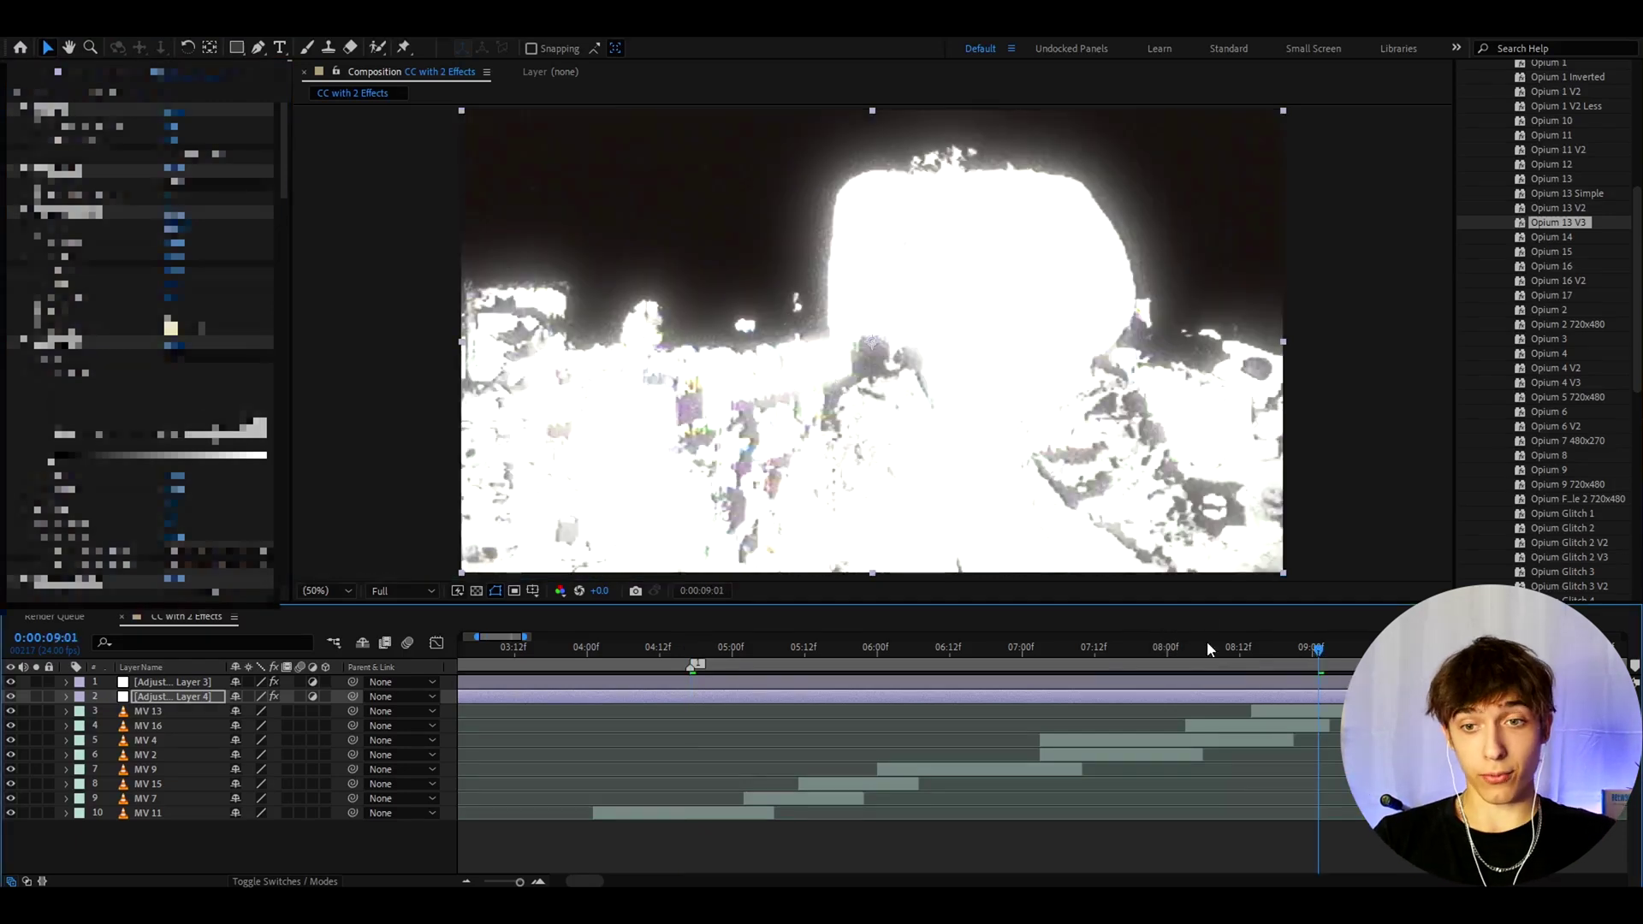
pyautogui.hotkey('ctrl', 'Up')
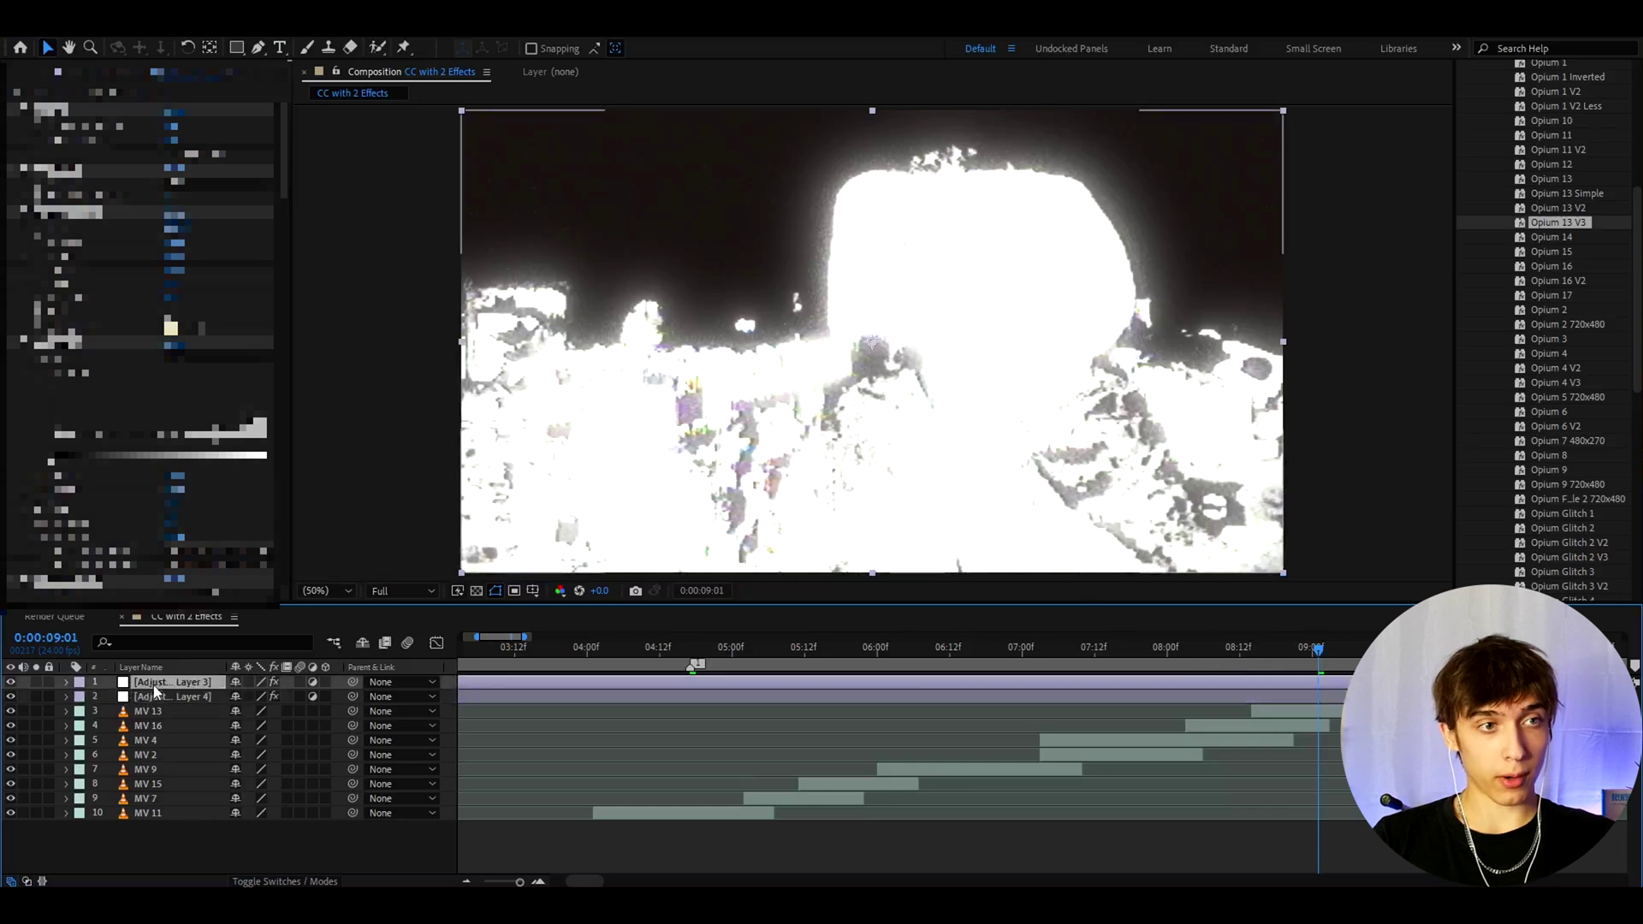
pyautogui.click(158, 433)
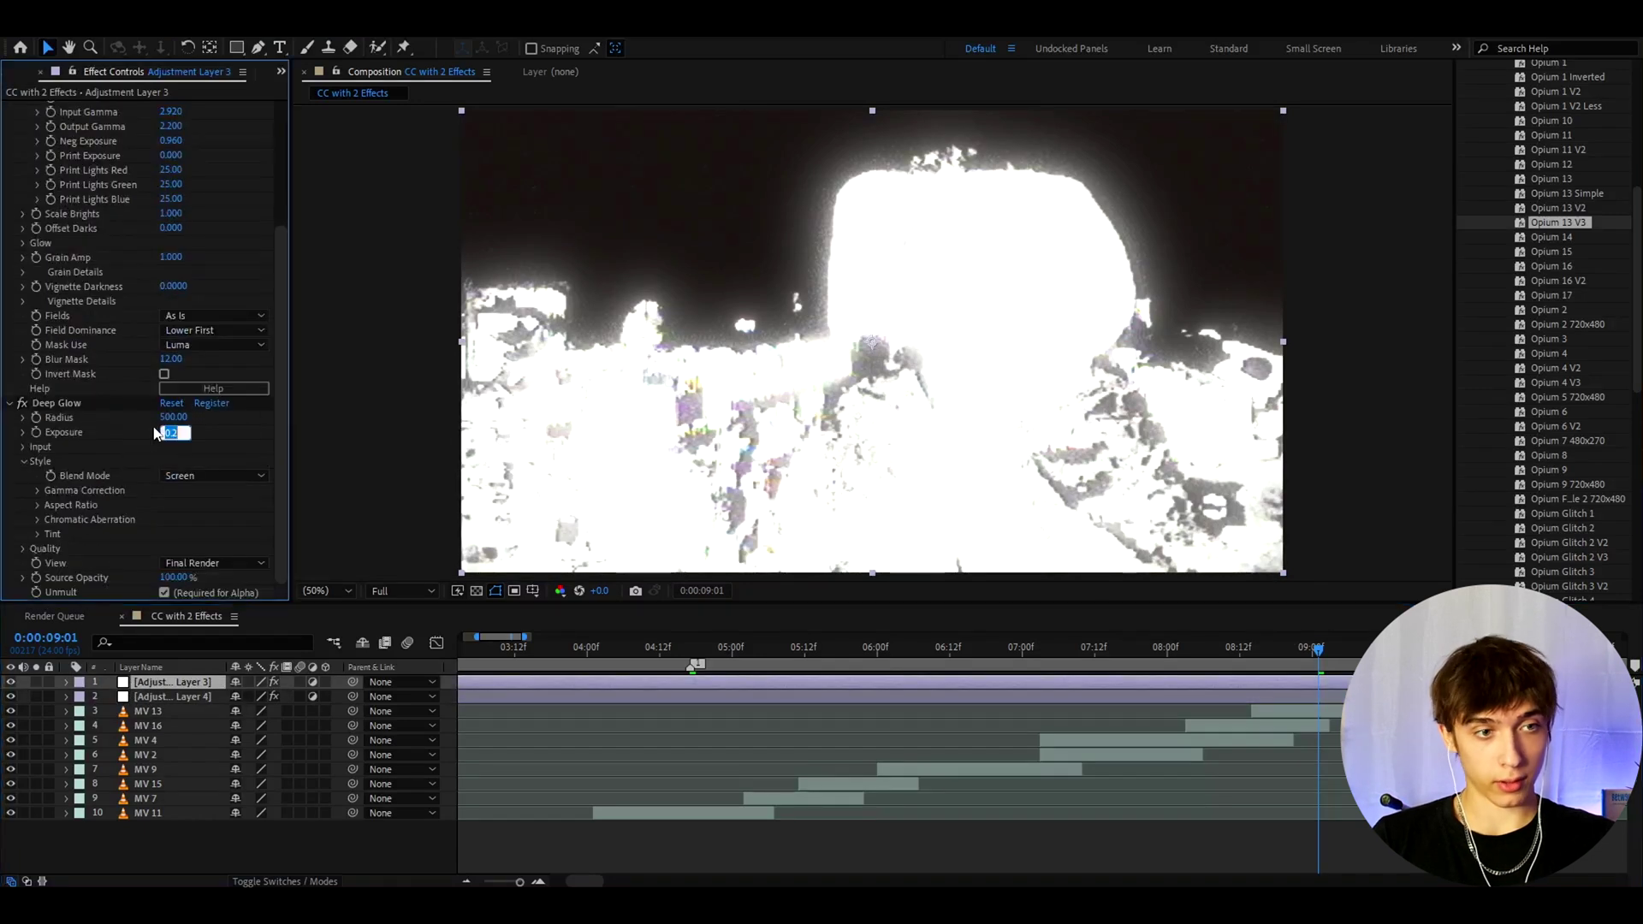
pyautogui.write('05')
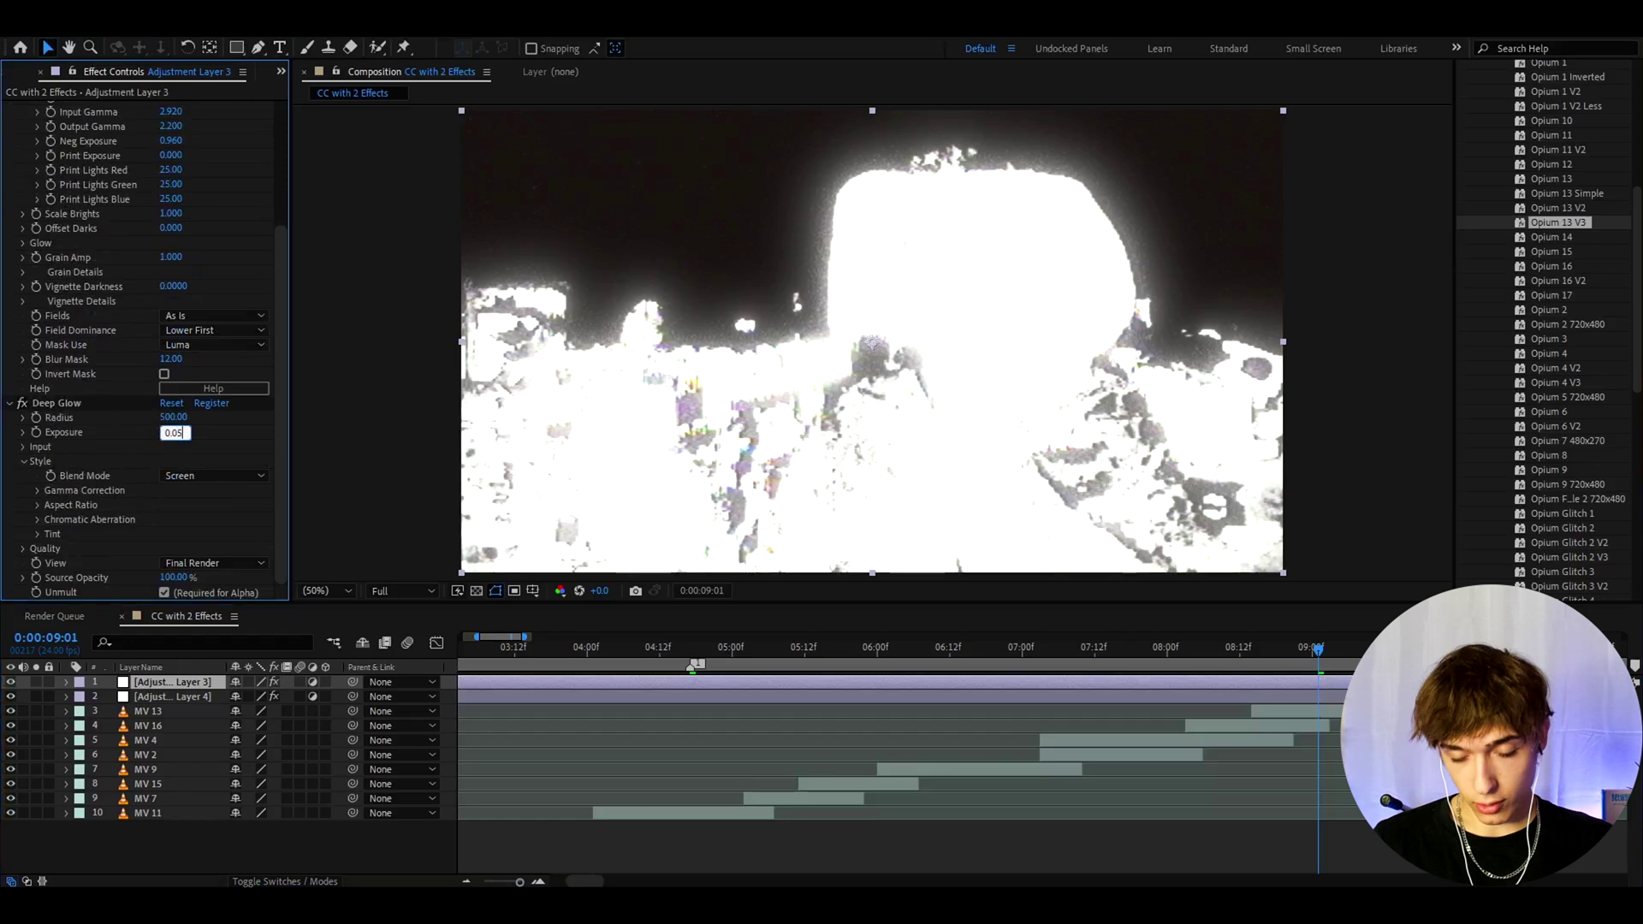
pyautogui.press('Return')
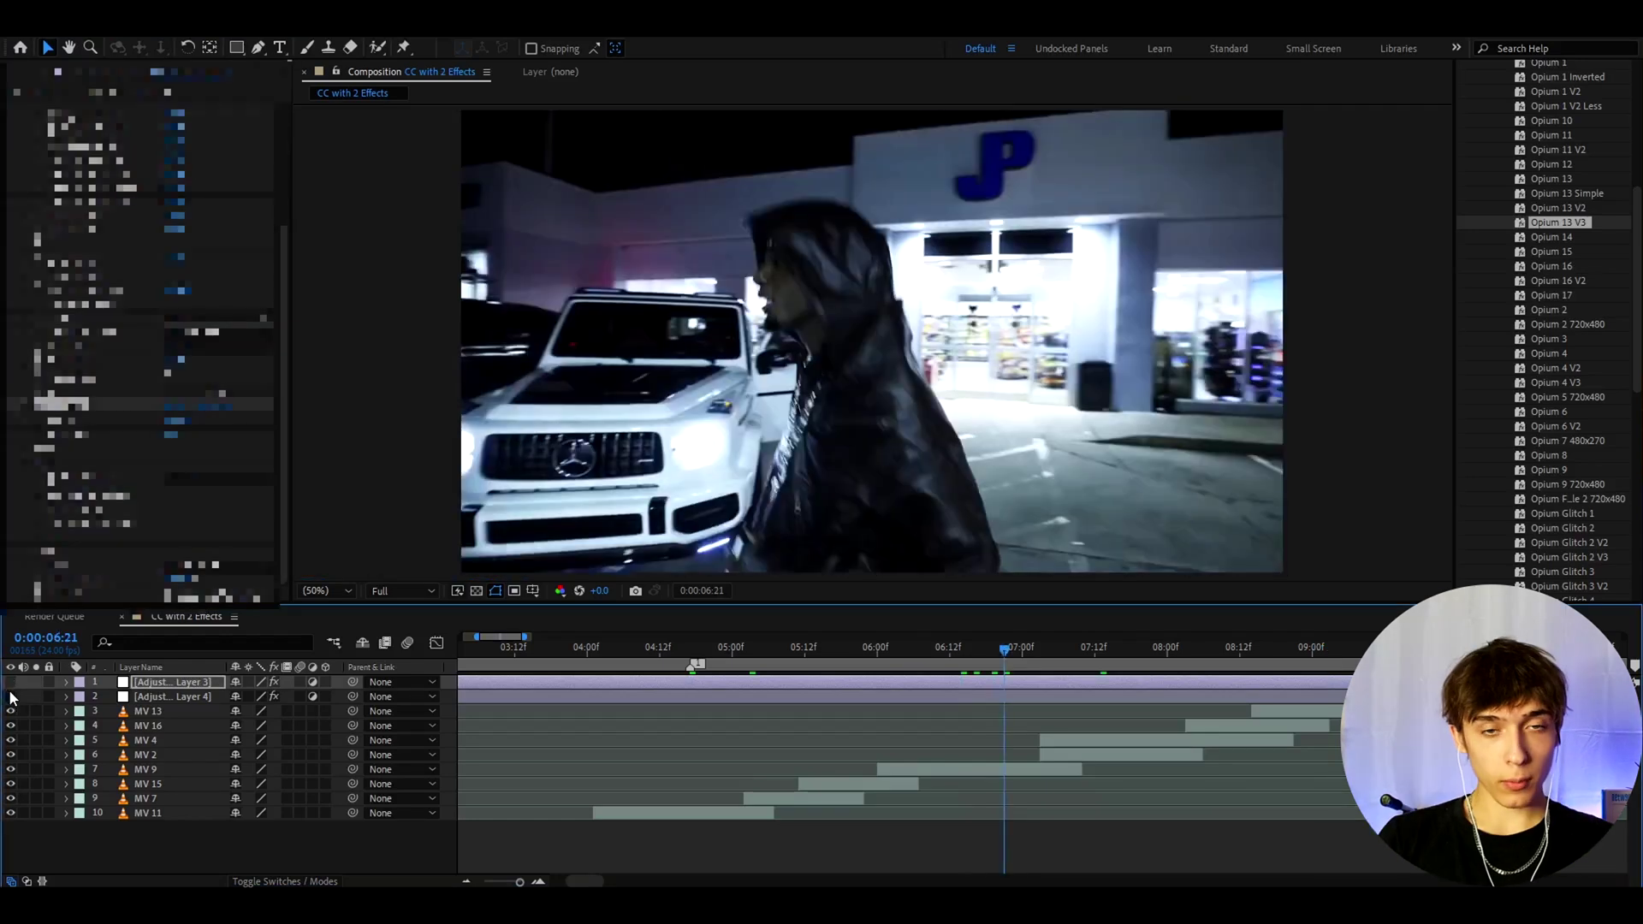
# Switch on visibility for adjustment layers 1 and 2 to reveal the black-and-white Opium look.
pyautogui.click(10, 697)
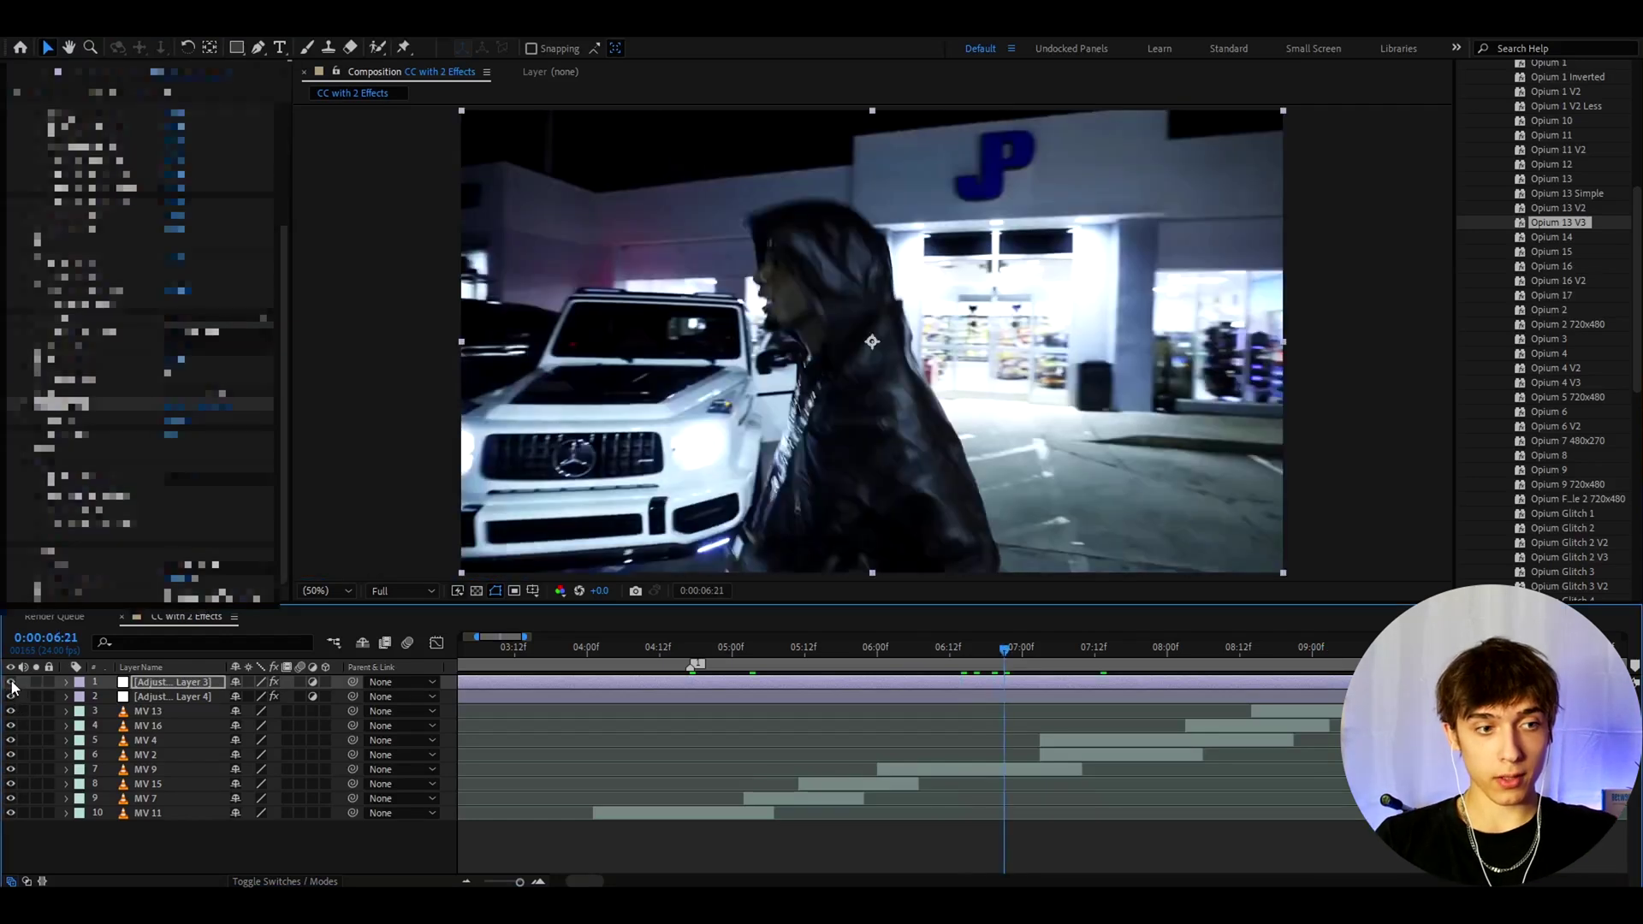
pyautogui.click(11, 682)
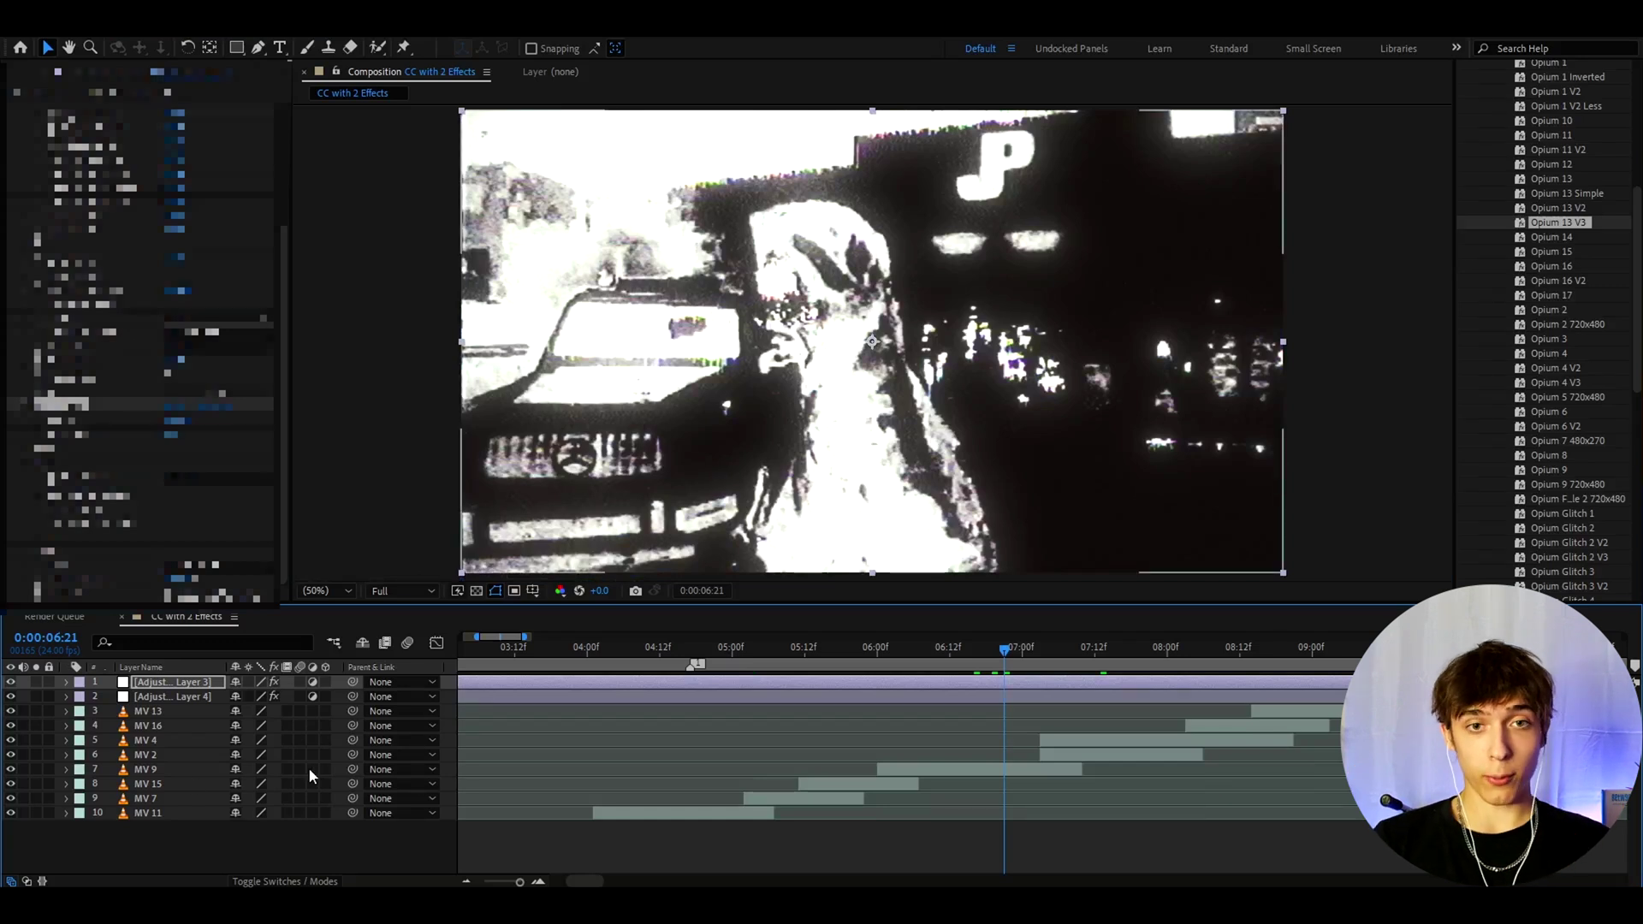
pyautogui.scroll(4, 1548, 263)
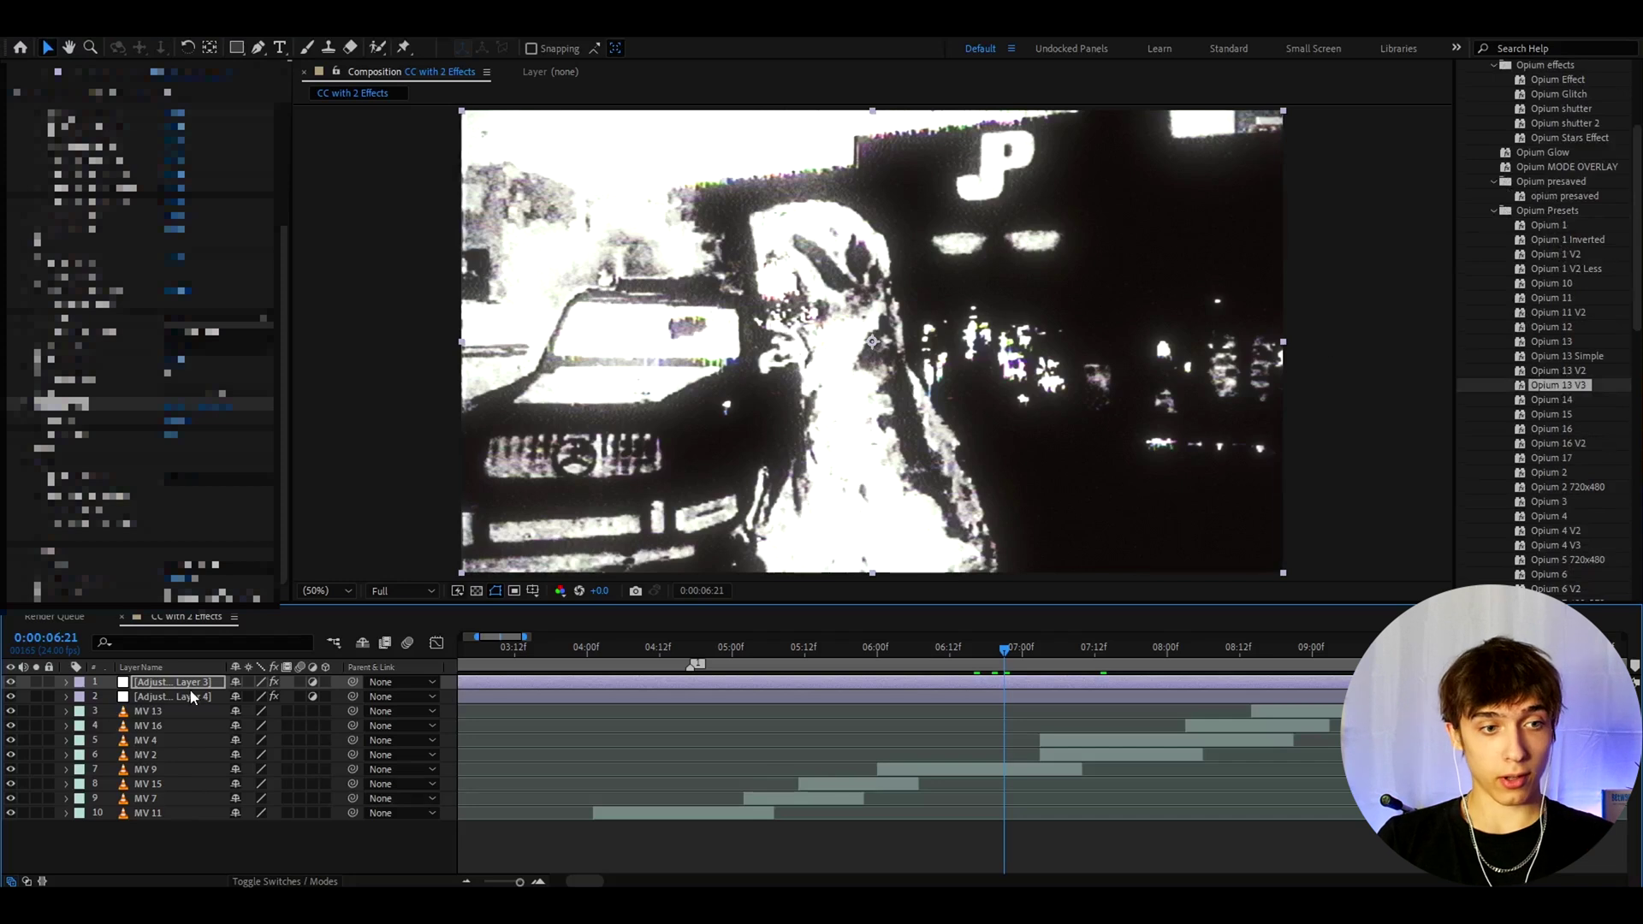
pyautogui.moveTo(189, 685); pyautogui.dragTo(185, 687)
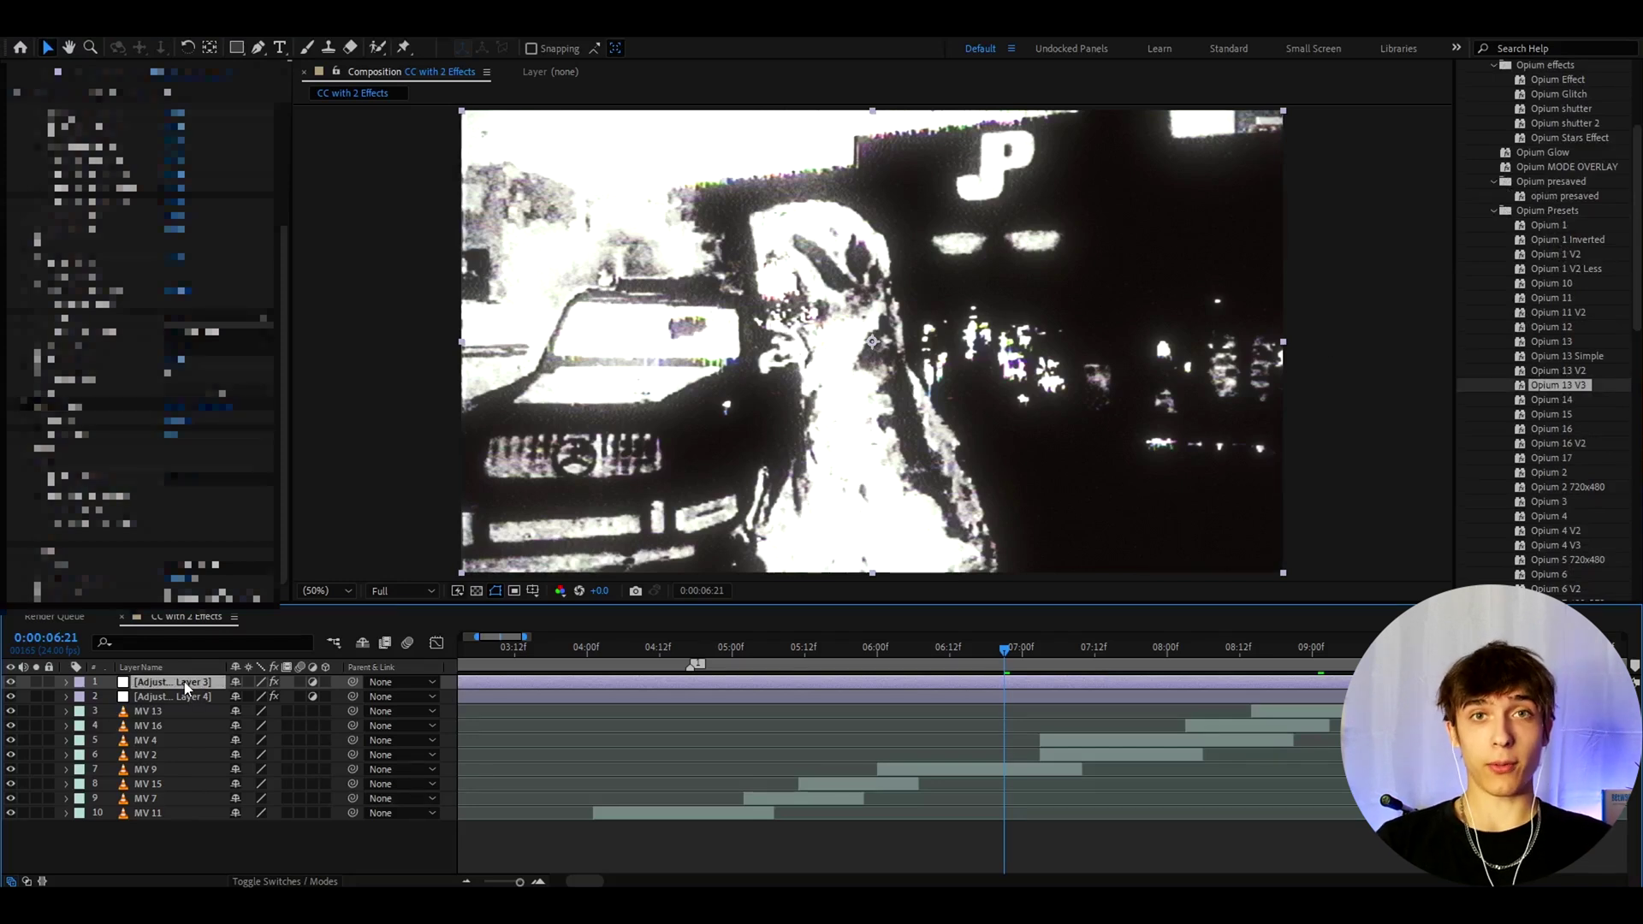